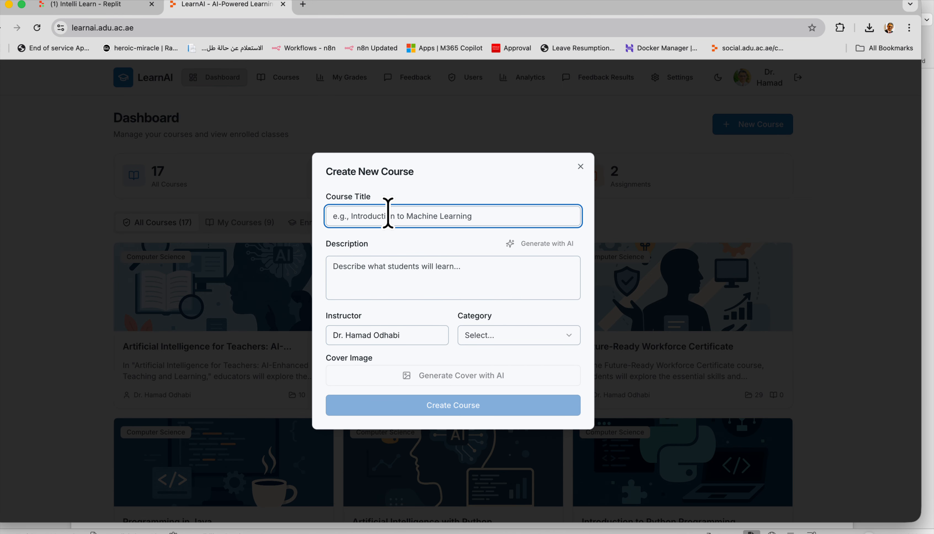
Title the new course 'Java Programming' and have AI write its description.
type("Java Programming")
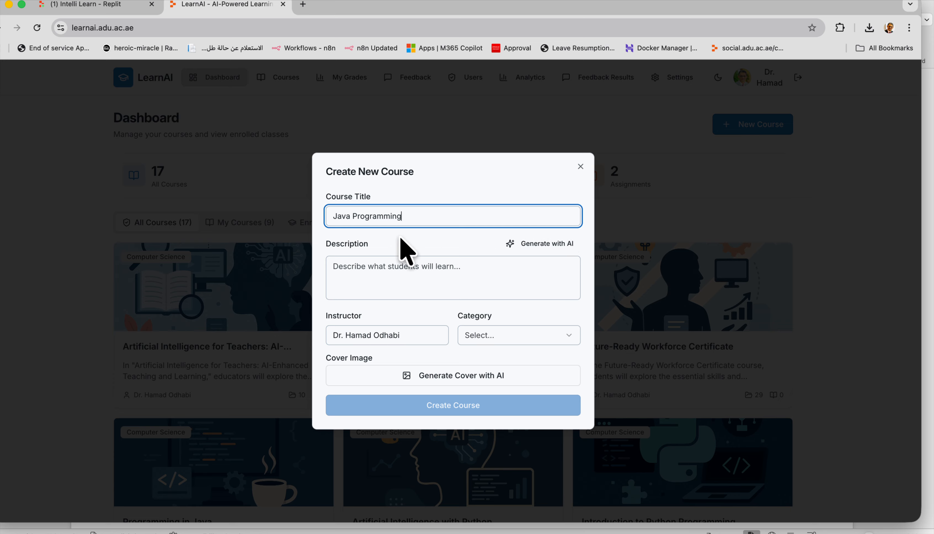
left_click(407, 281)
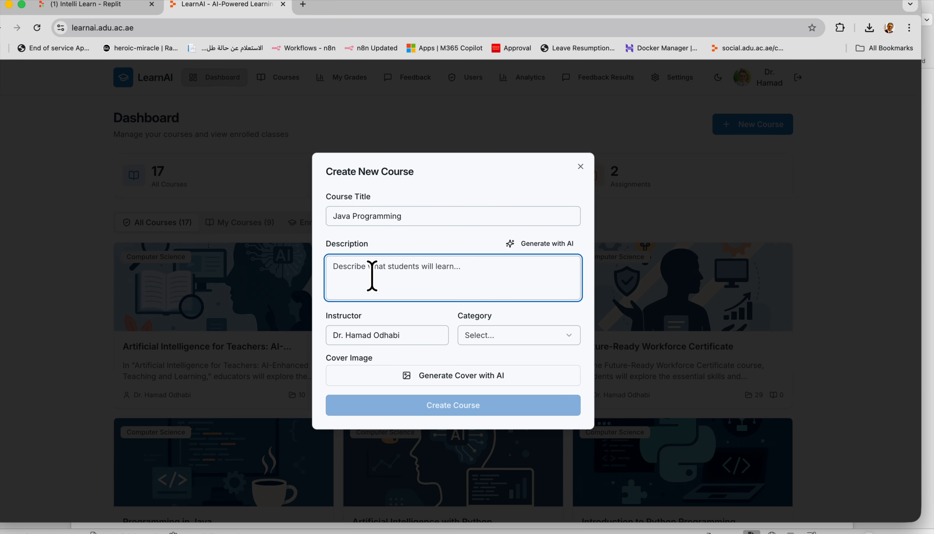
left_click(541, 244)
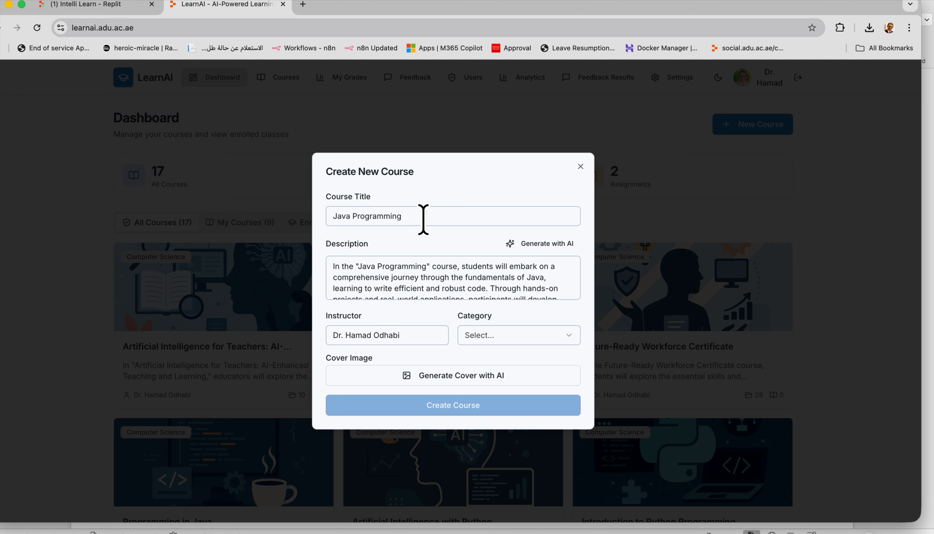
scroll(460, 279, "down", 5)
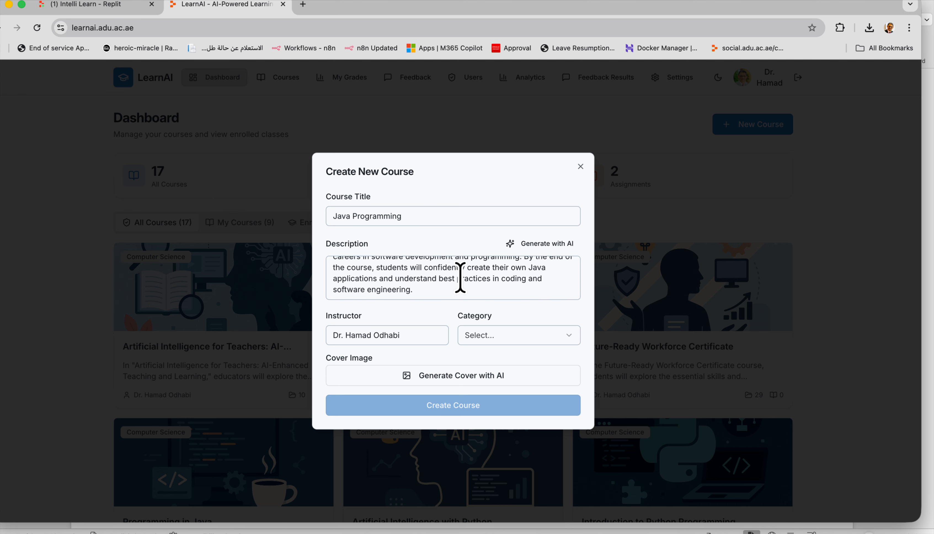
Set the course category to Computer Science and create the Java Programming course.
left_click(505, 337)
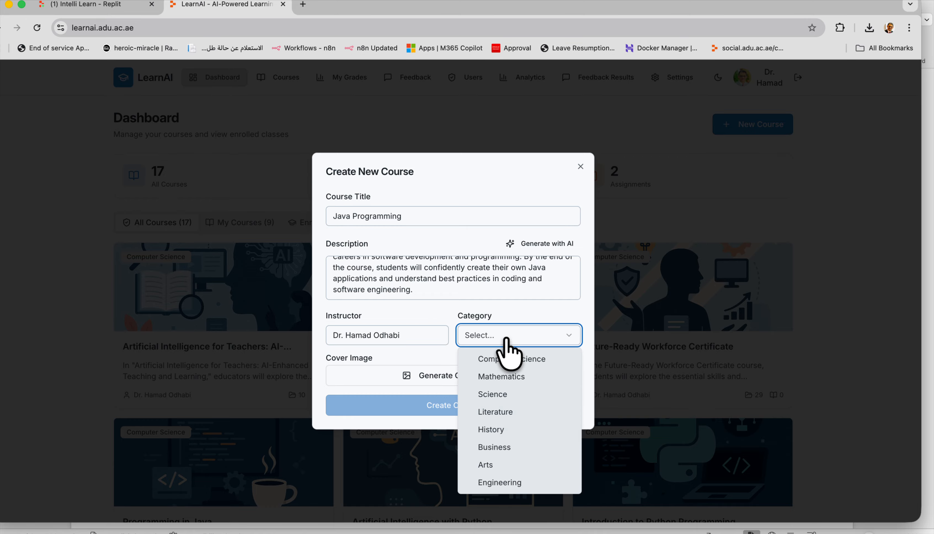
left_click(525, 359)
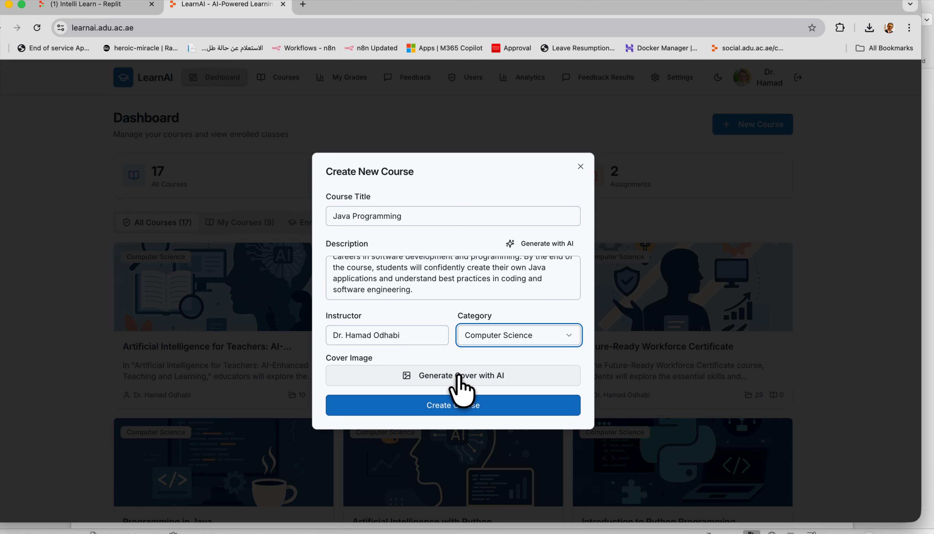
left_click(459, 407)
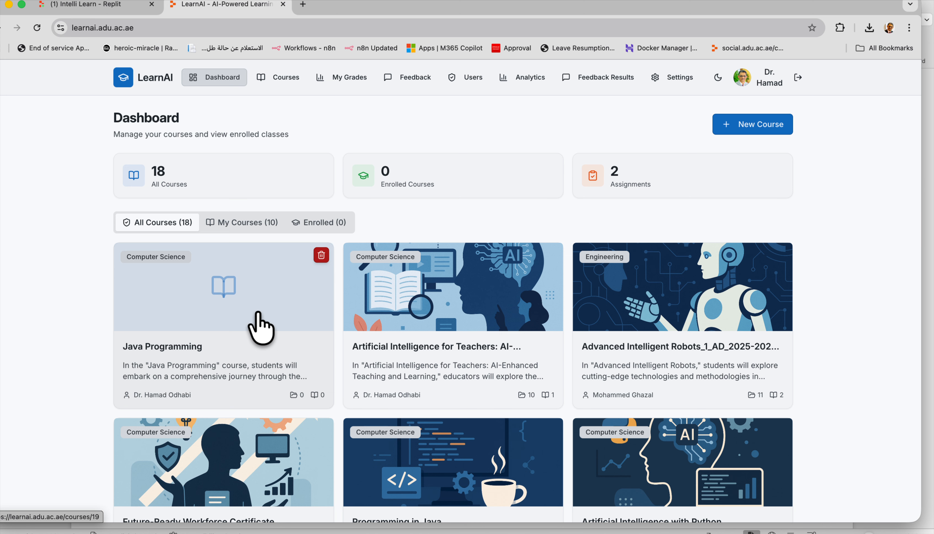
Open the Java Programming course and add a module named 'Introduction'.
left_click(261, 328)
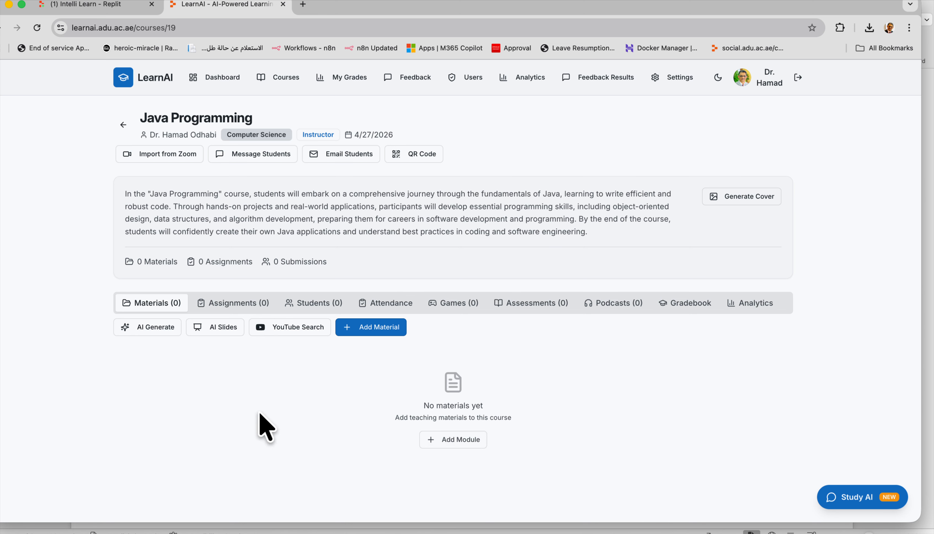
left_click(441, 441)
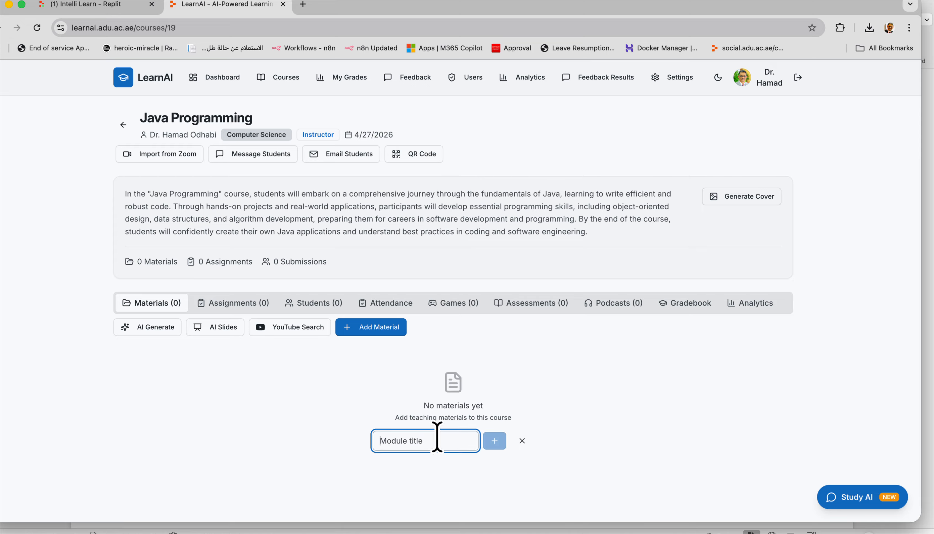
type("I")
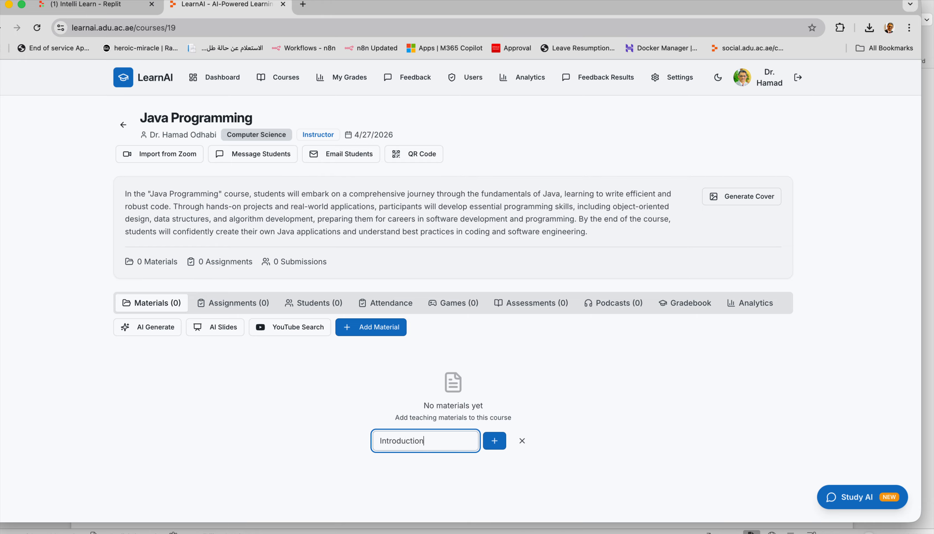
type("ntroduction")
left_click(493, 443)
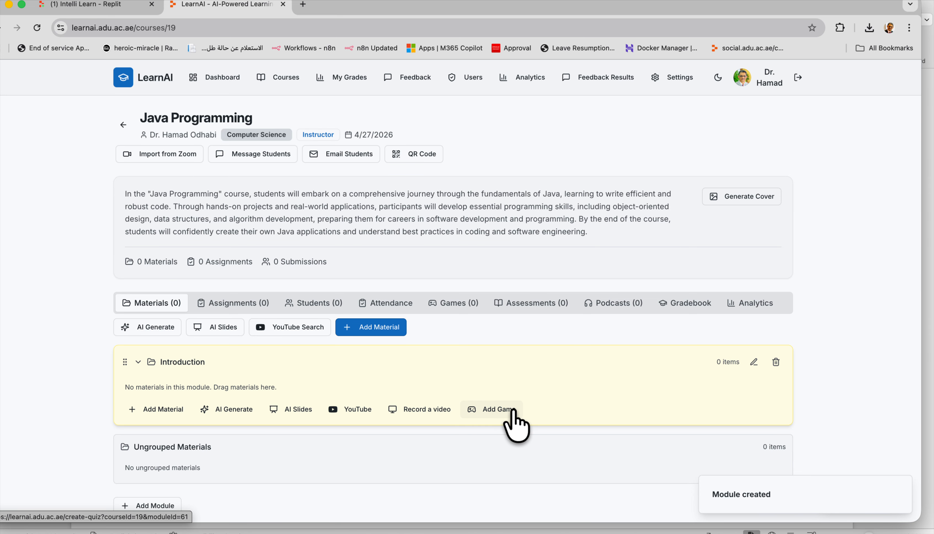
left_click(158, 410)
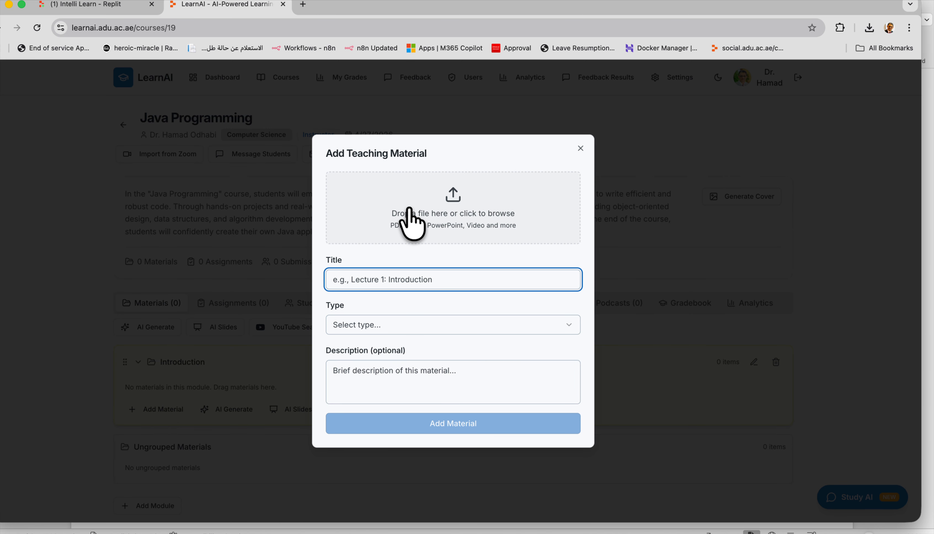
left_click(384, 325)
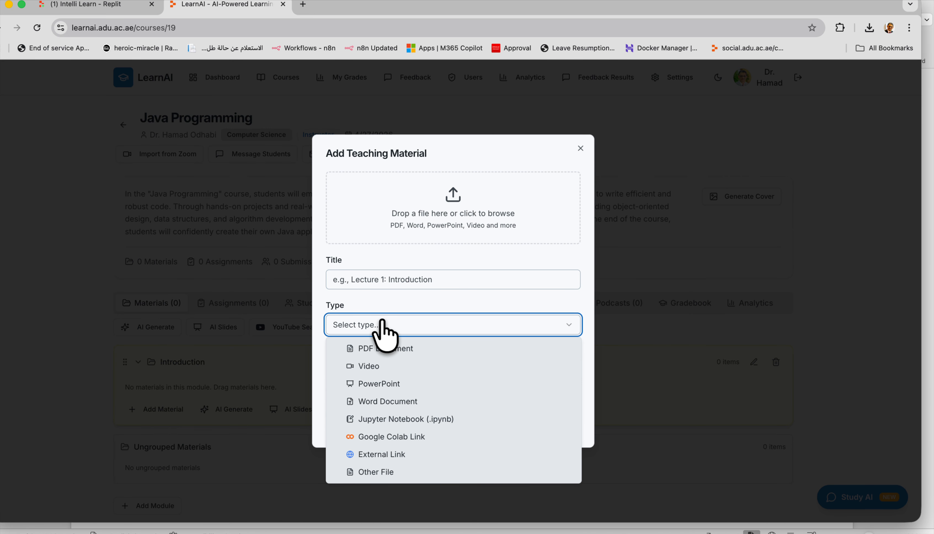
left_click(385, 370)
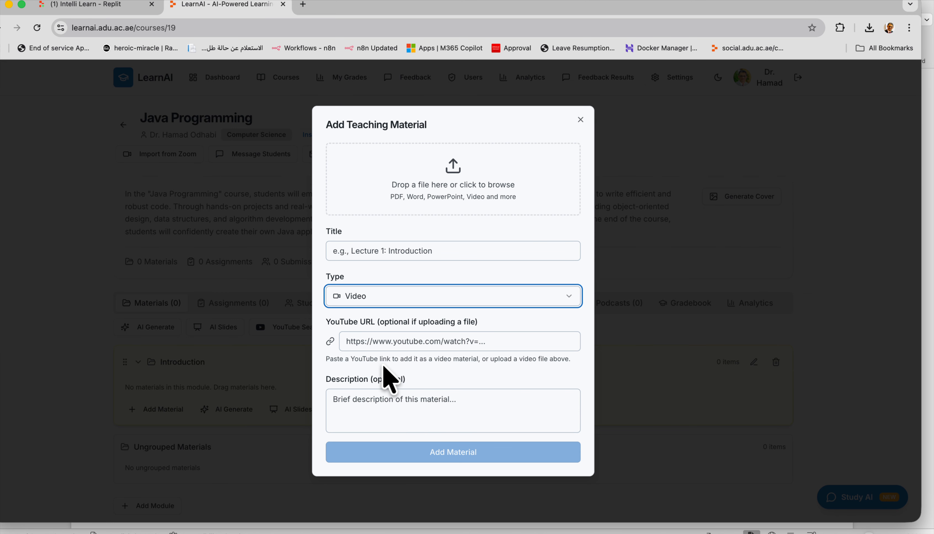
left_click(361, 301)
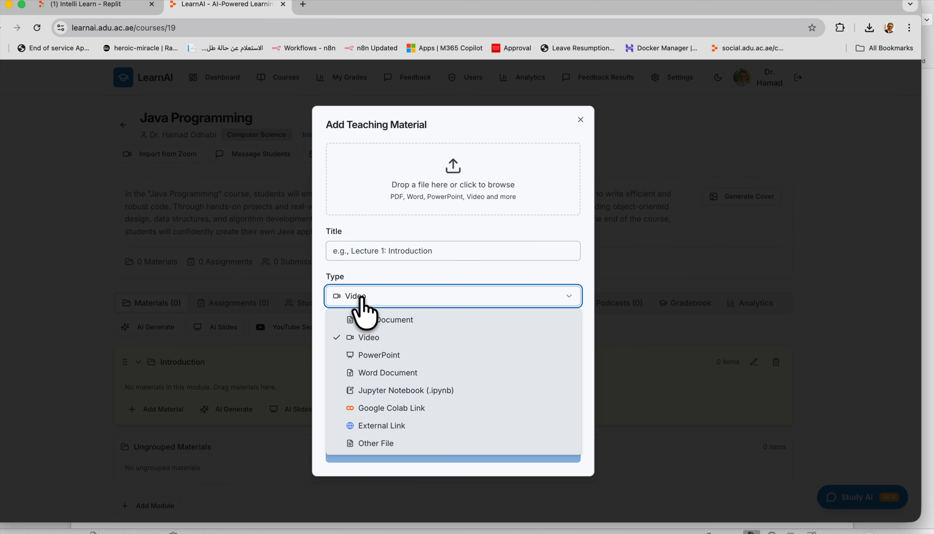
left_click(381, 355)
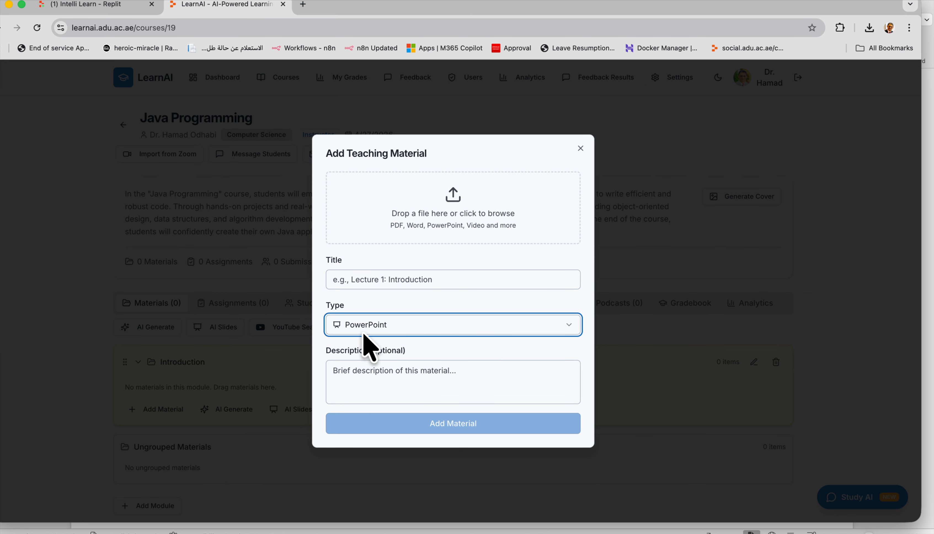
left_click(395, 327)
left_click(382, 402)
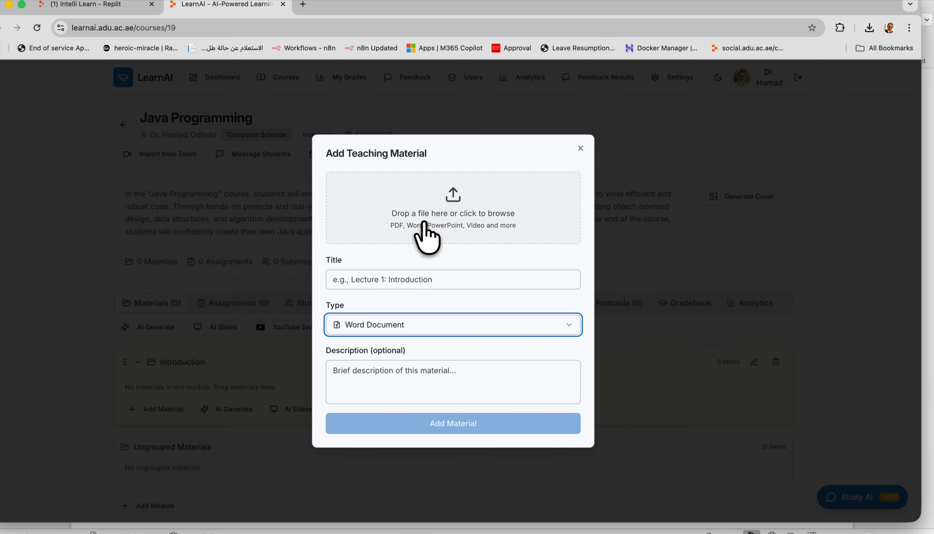
left_click(391, 324)
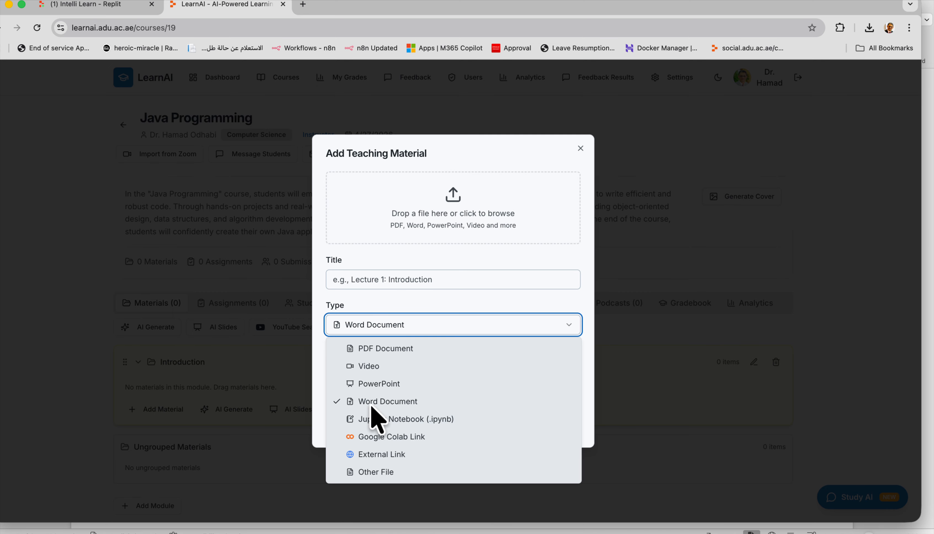
left_click(581, 148)
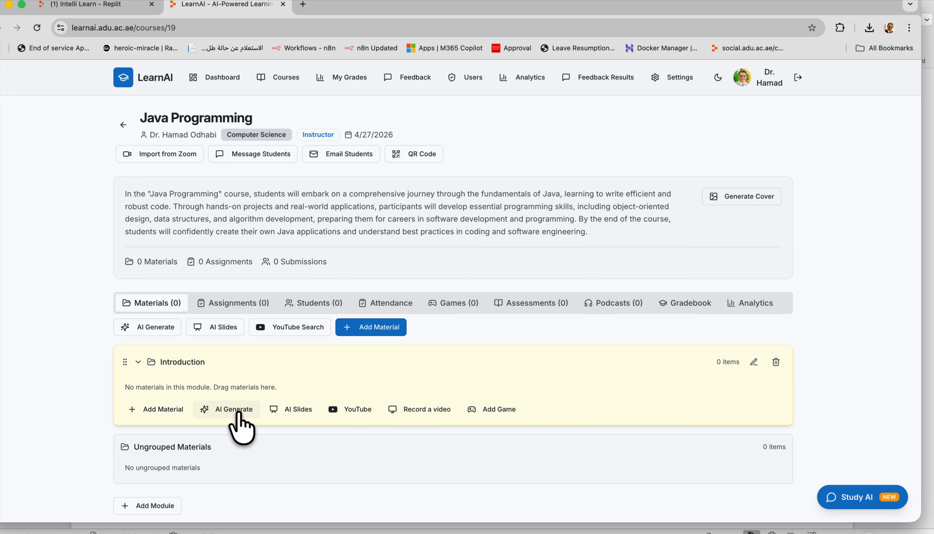
Start AI content for the Introduction module with topic 'For loop in Java' as a Lesson Plan.
left_click(227, 413)
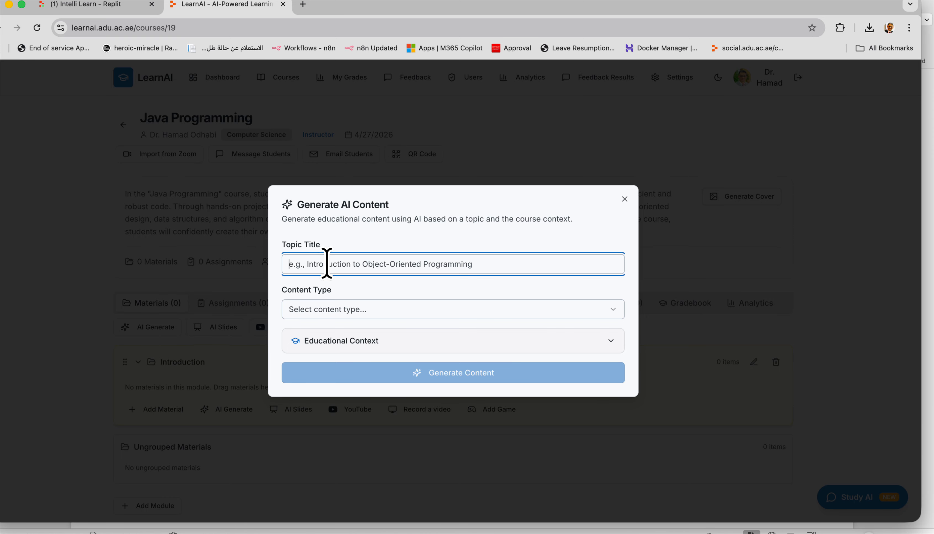
type("For loop in Java")
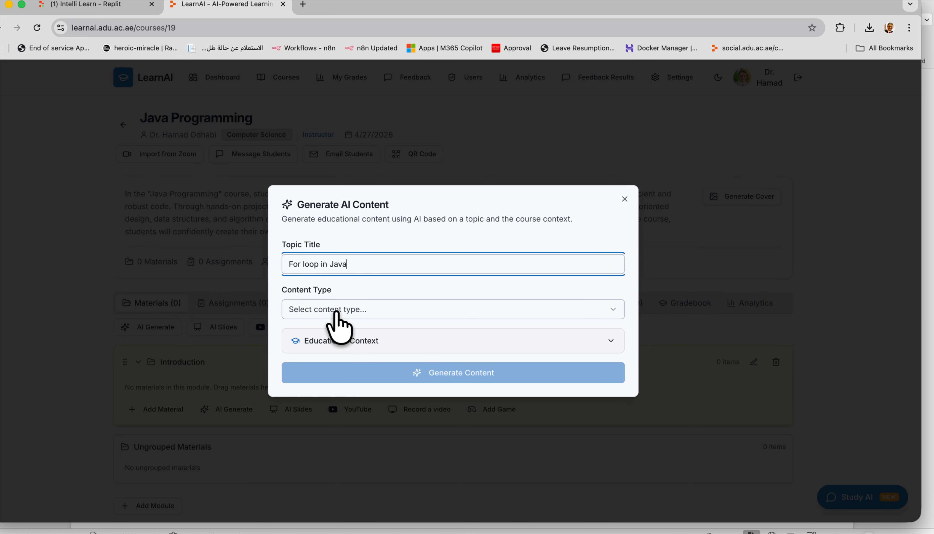
left_click(350, 316)
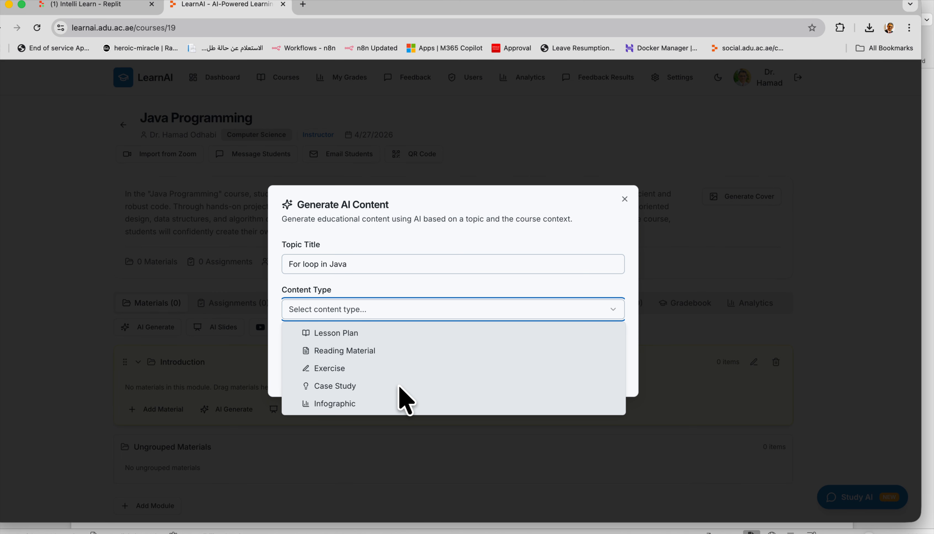
left_click(345, 332)
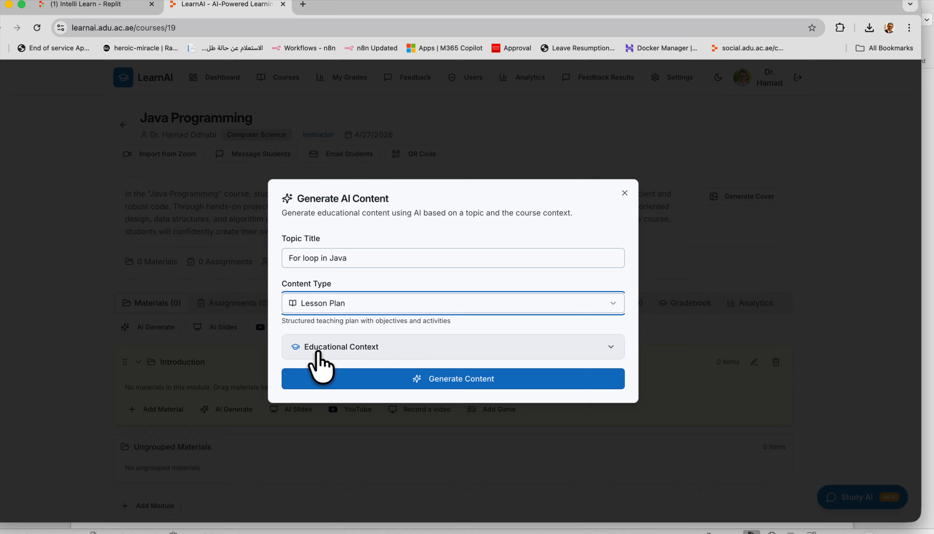
Set the educational context to School, Grade 10.
left_click(340, 356)
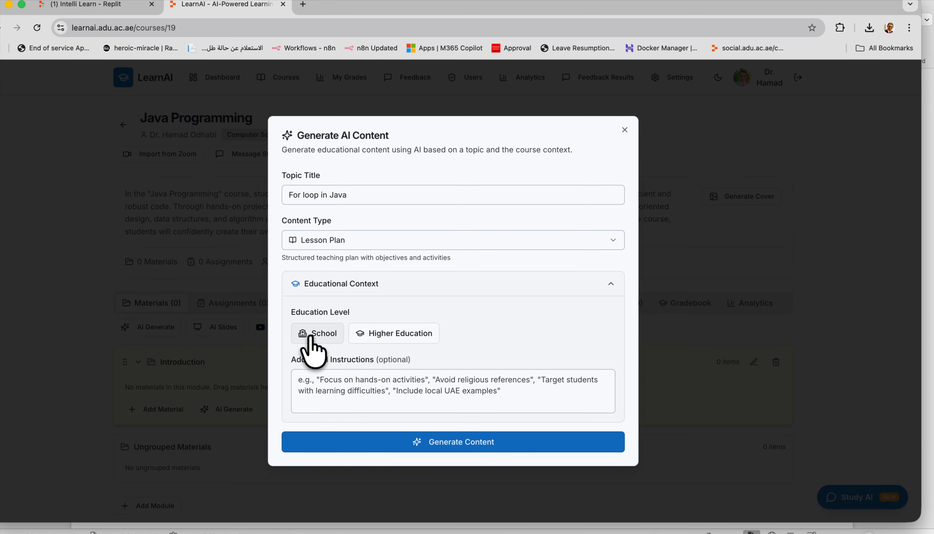
left_click(332, 336)
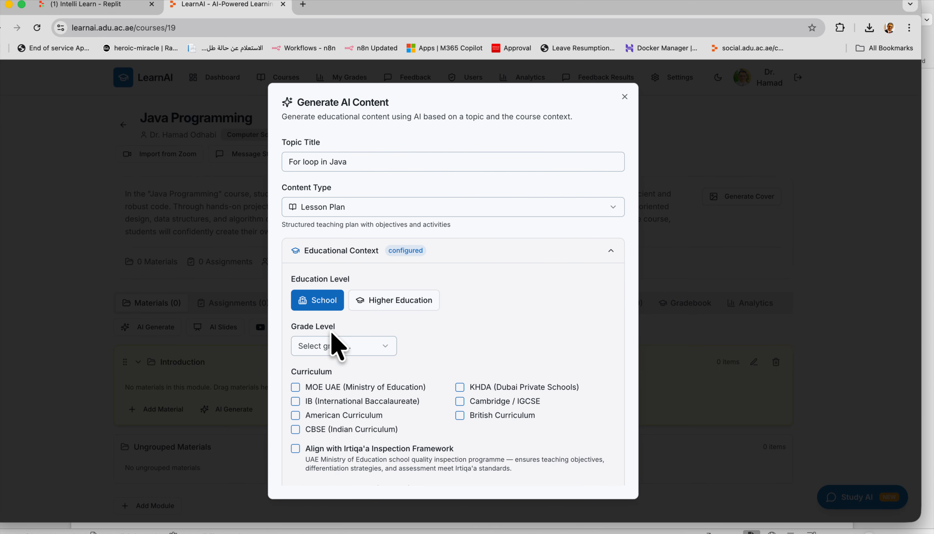
left_click(374, 347)
left_click(471, 332)
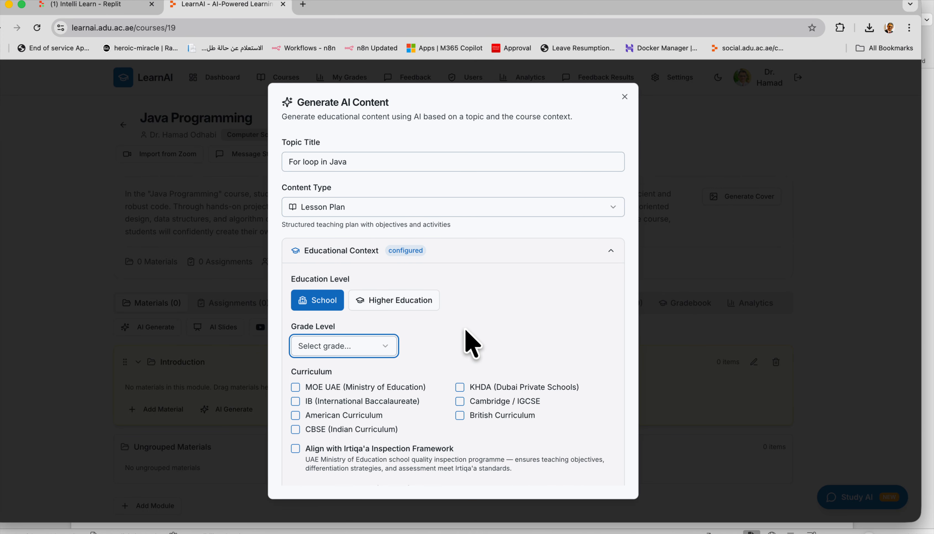
left_click(416, 311)
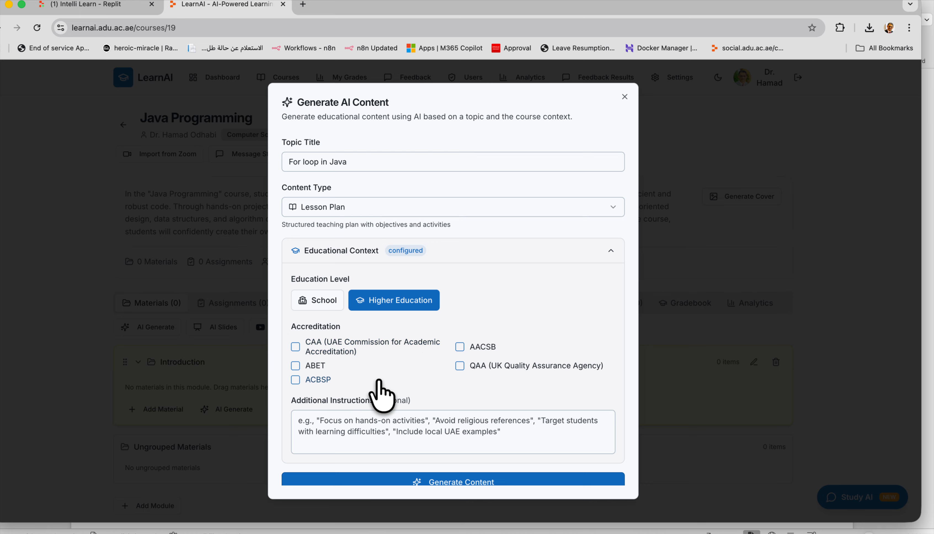
left_click(316, 303)
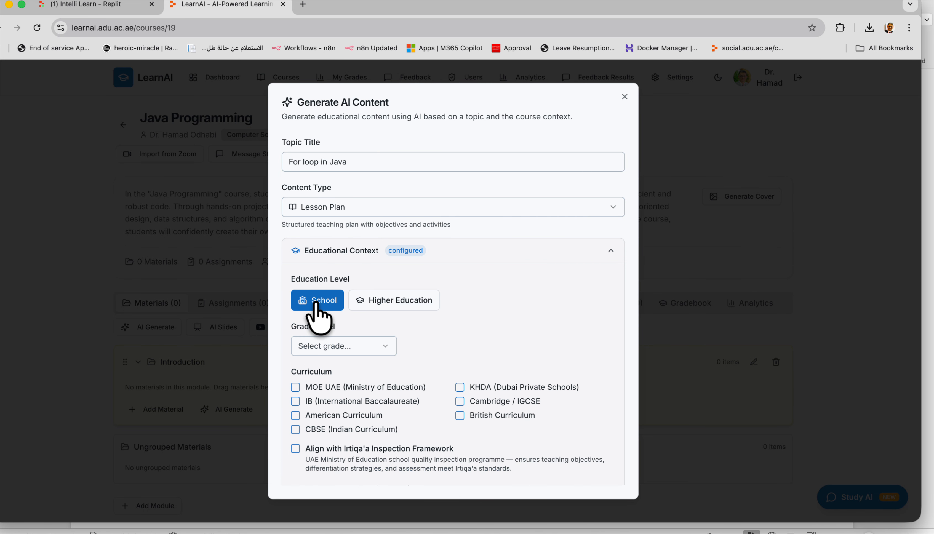
left_click(360, 347)
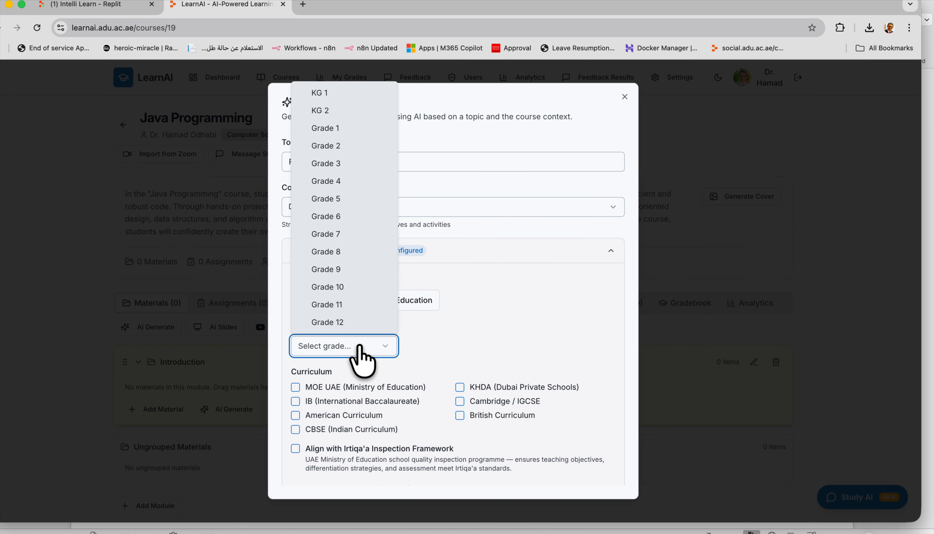
left_click(328, 287)
Align the plan with American Curriculum and Irtiqa'a, then generate the lesson plan.
scroll(501, 349, "down", 3)
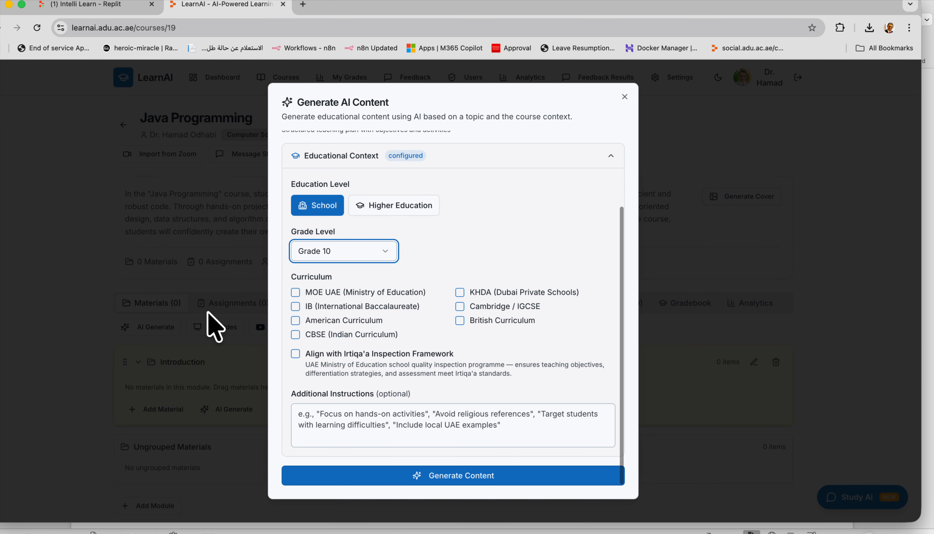
left_click(296, 321)
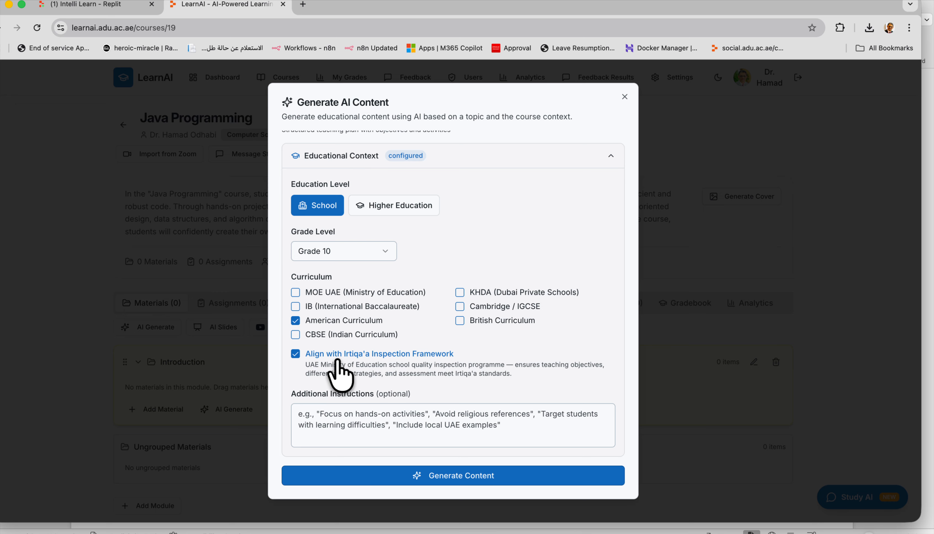
left_click(376, 411)
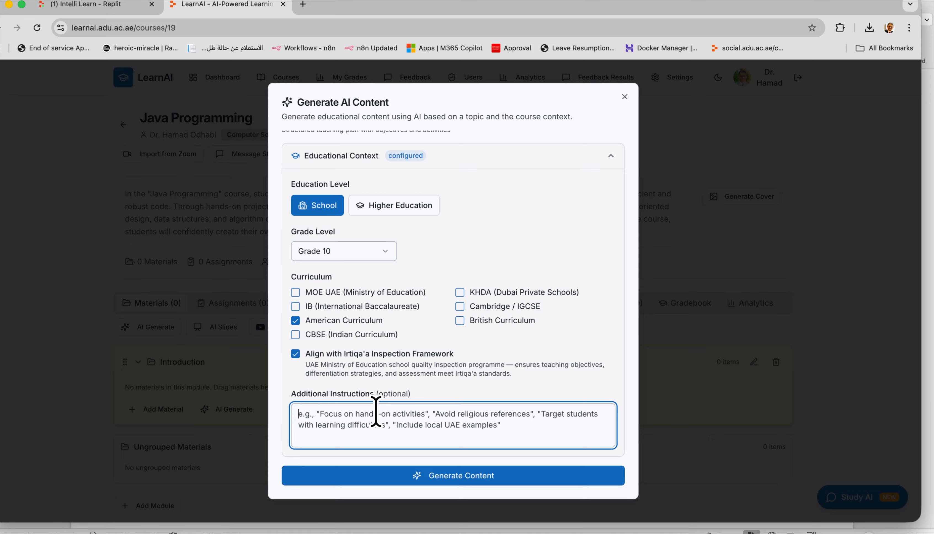
left_click(431, 476)
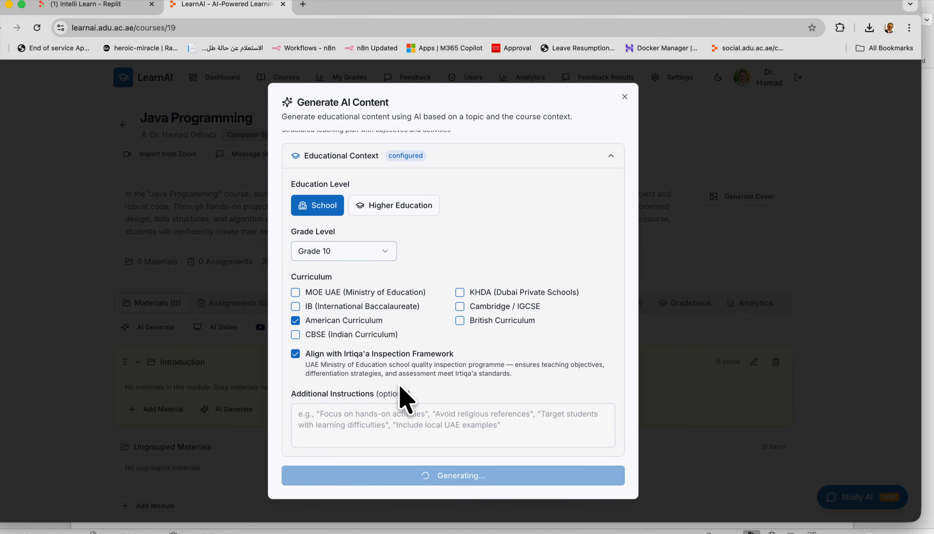
Review the generated 'For Loop in Java' lesson plan and save it as course material.
scroll(406, 399, "down", 8)
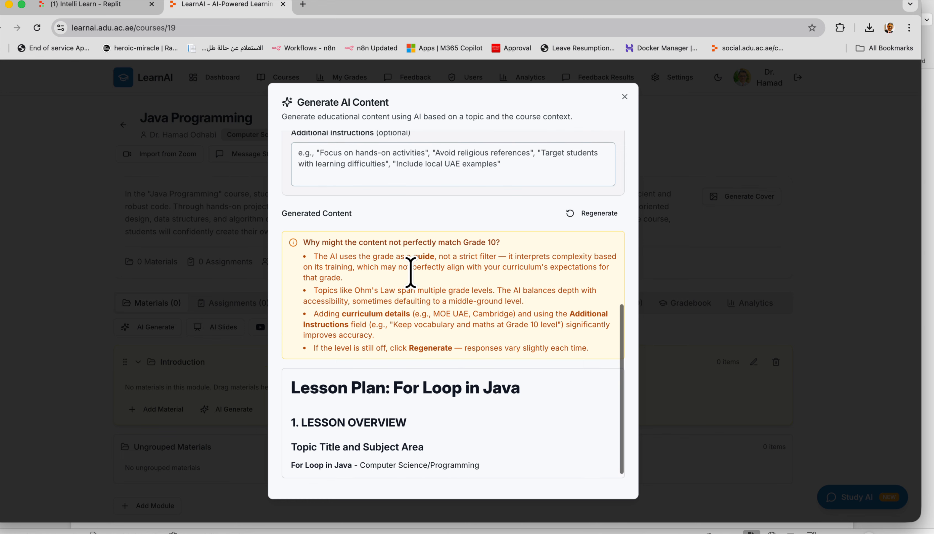
scroll(411, 267, "up", 10)
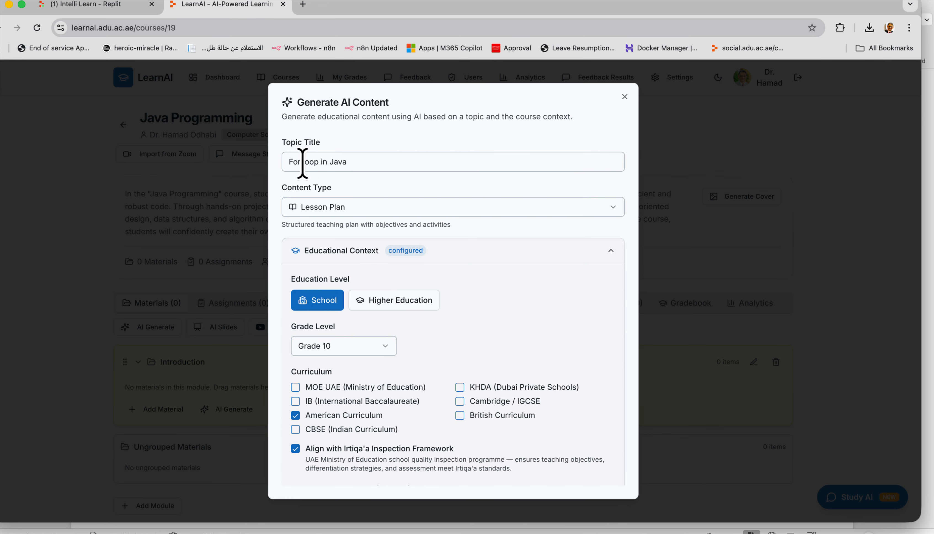
scroll(505, 297, "down", 6)
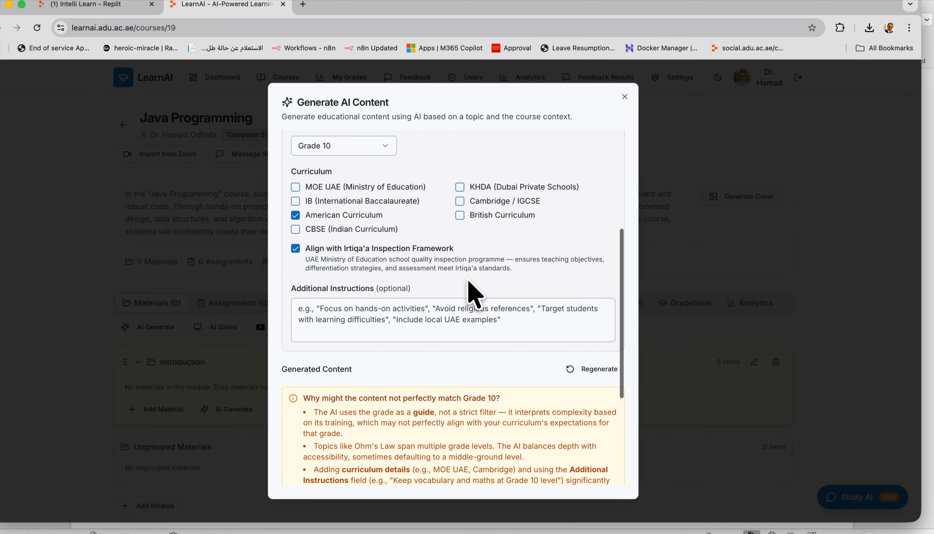
scroll(339, 280, "down", 5)
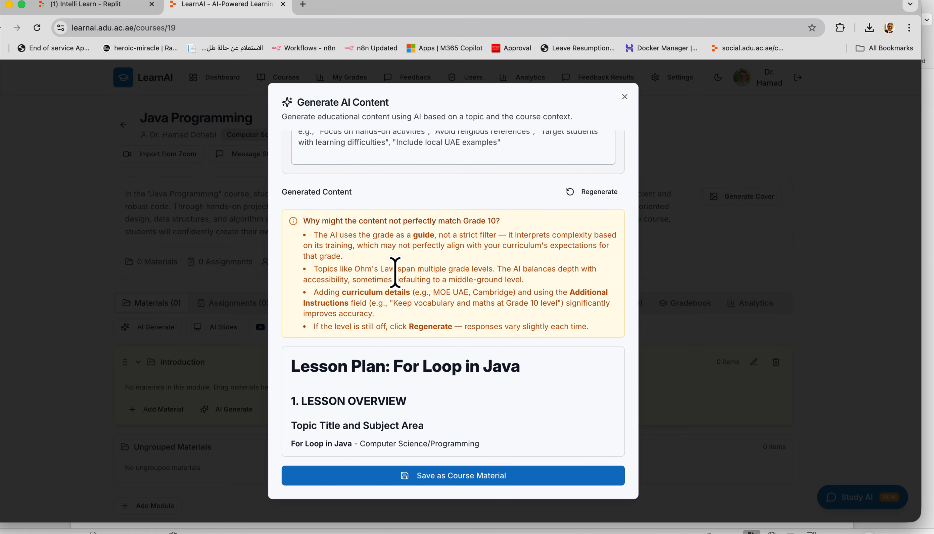
left_click(393, 479)
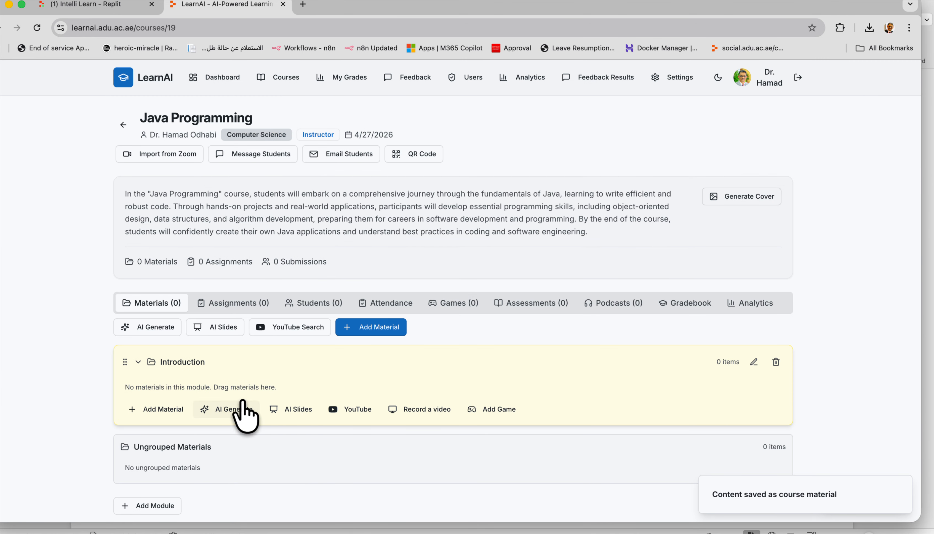
Open the saved 'For loop in Java' lesson plan and read through it.
left_click(227, 395)
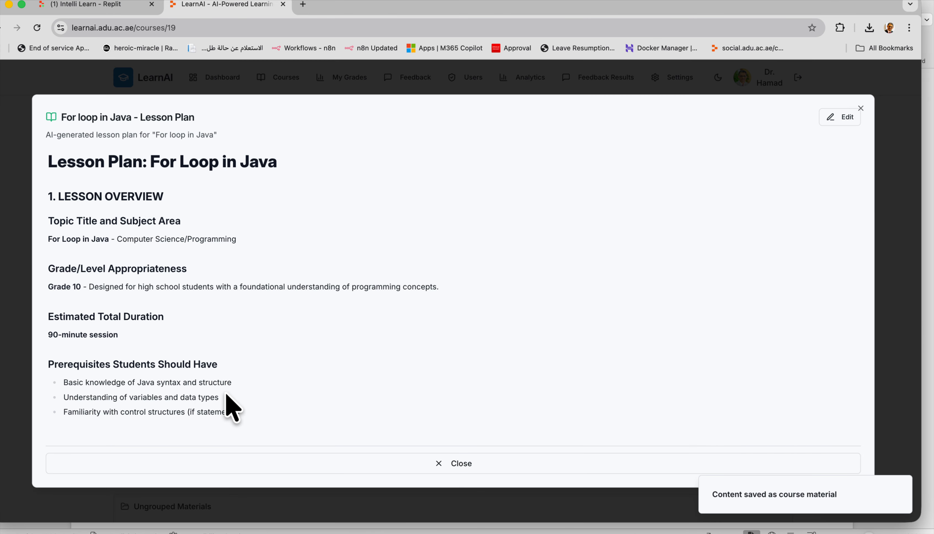
scroll(253, 255, "down", 3)
scroll(253, 254, "up", 3)
scroll(175, 227, "down", 6)
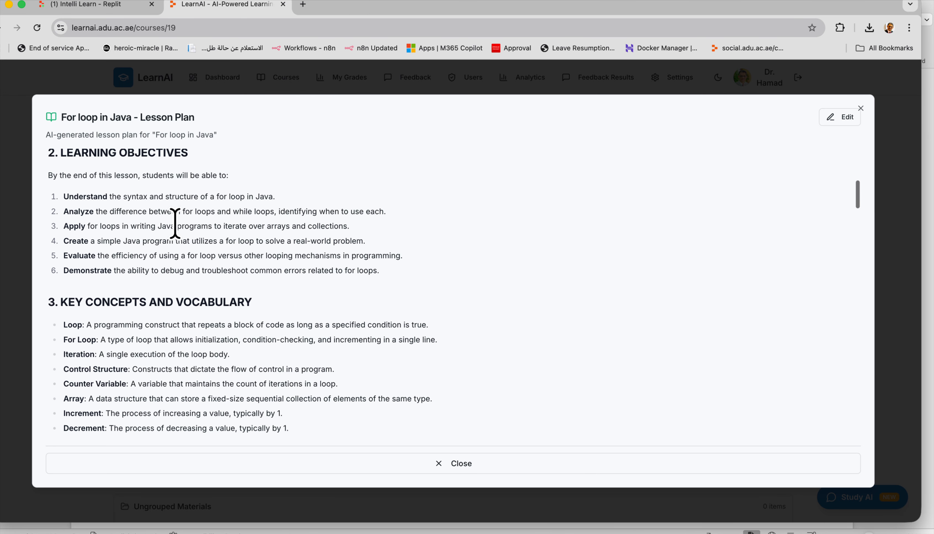
scroll(175, 224, "down", 2)
scroll(175, 223, "up", 4)
scroll(176, 225, "down", 5)
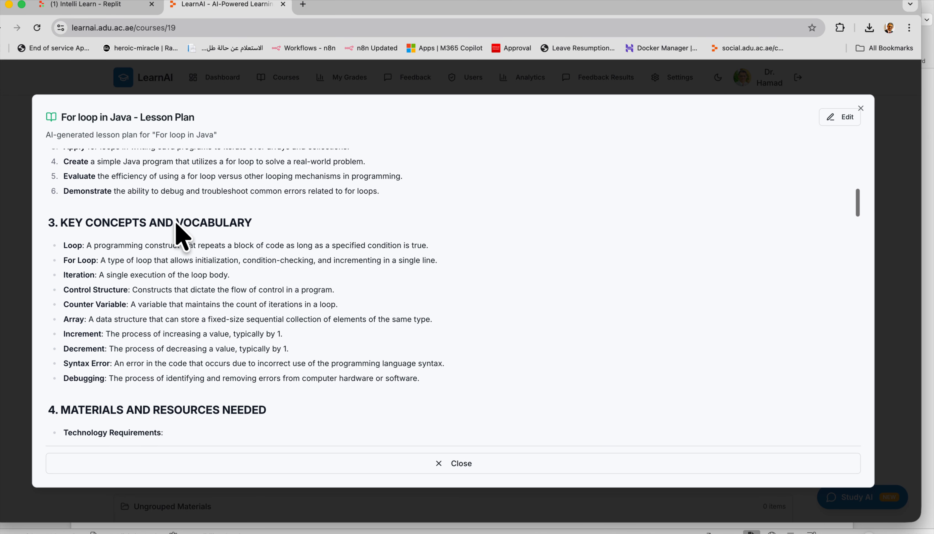
scroll(176, 224, "down", 10)
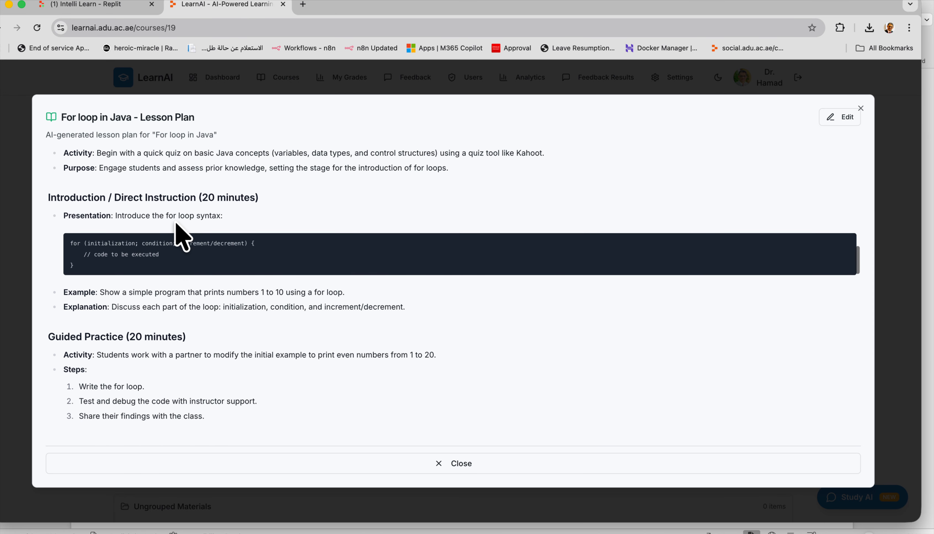
scroll(178, 227, "down", 8)
scroll(175, 222, "up", 15)
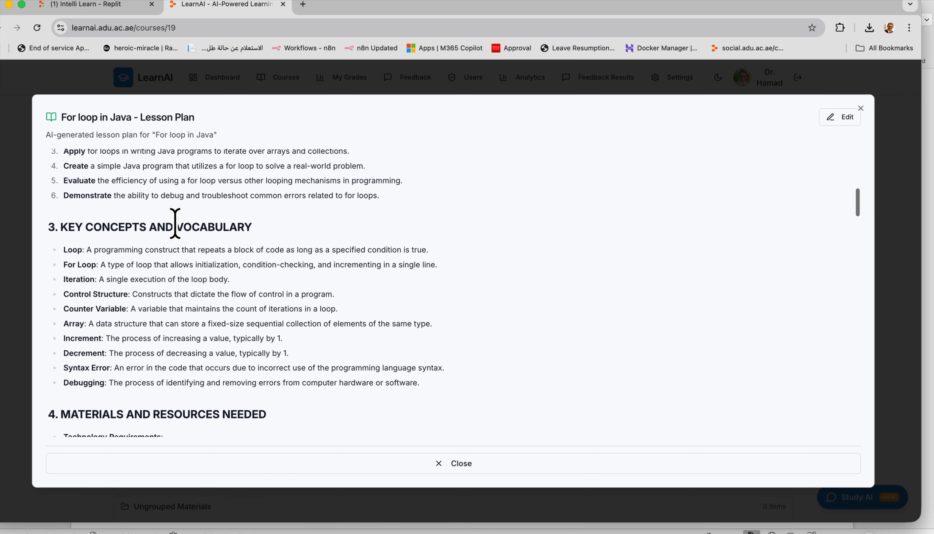
Switch the lesson plan into edit mode, then close it without saving.
left_click(835, 120)
scroll(295, 282, "down", 2)
scroll(296, 282, "down", 10)
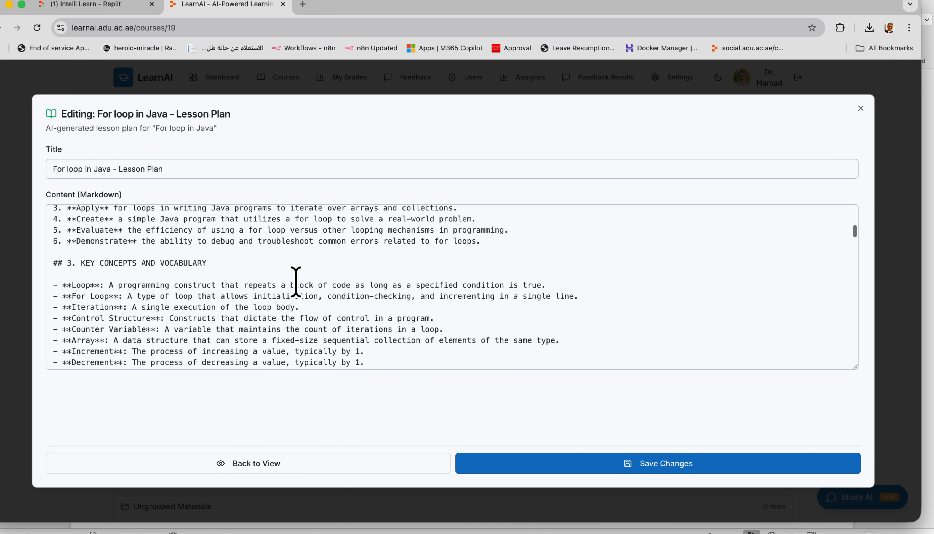
left_click(861, 108)
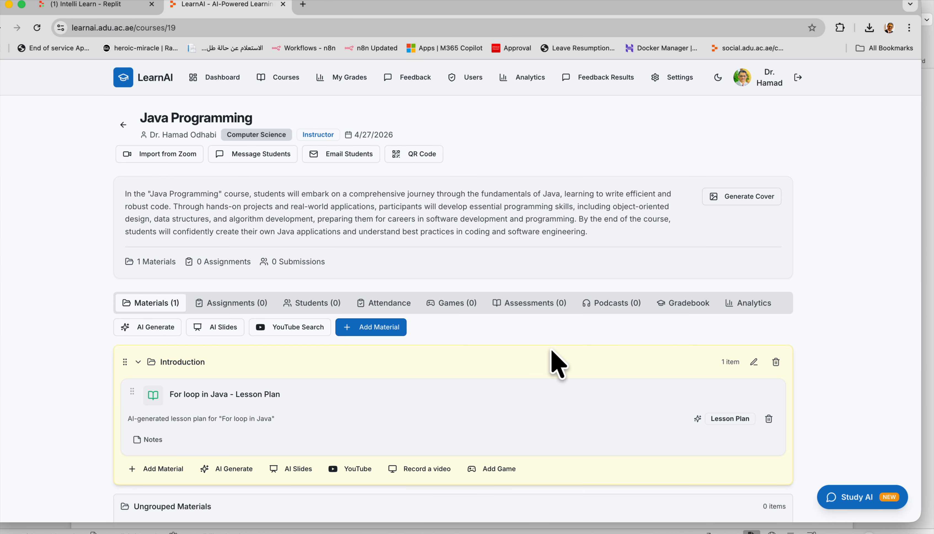
Back out of the AI content dialog and bring up the Introduction module's AI Slides generator.
left_click(231, 470)
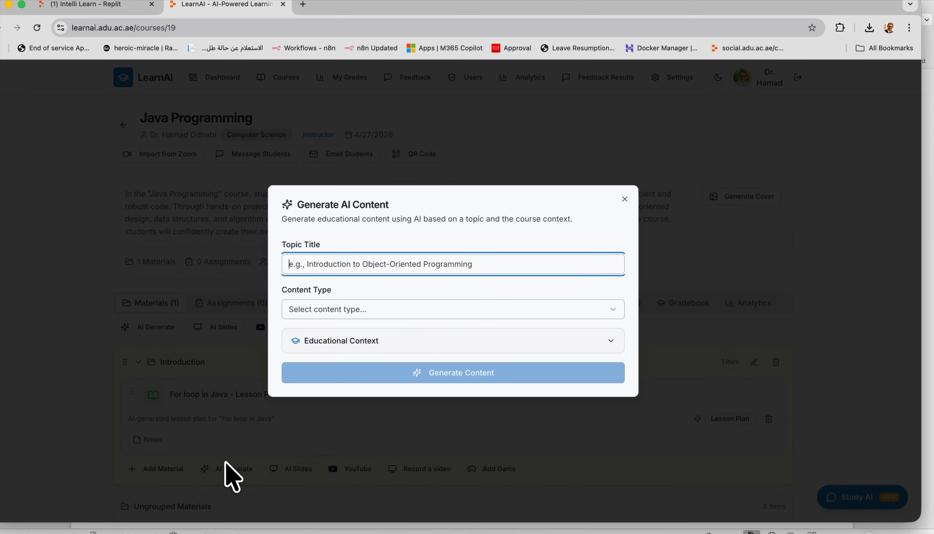
left_click(369, 311)
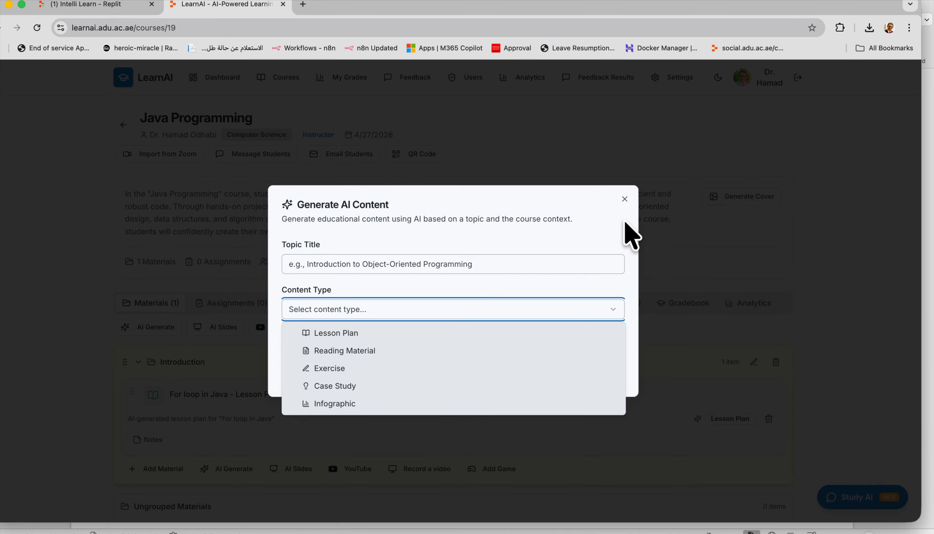
left_click(625, 200)
left_click(625, 199)
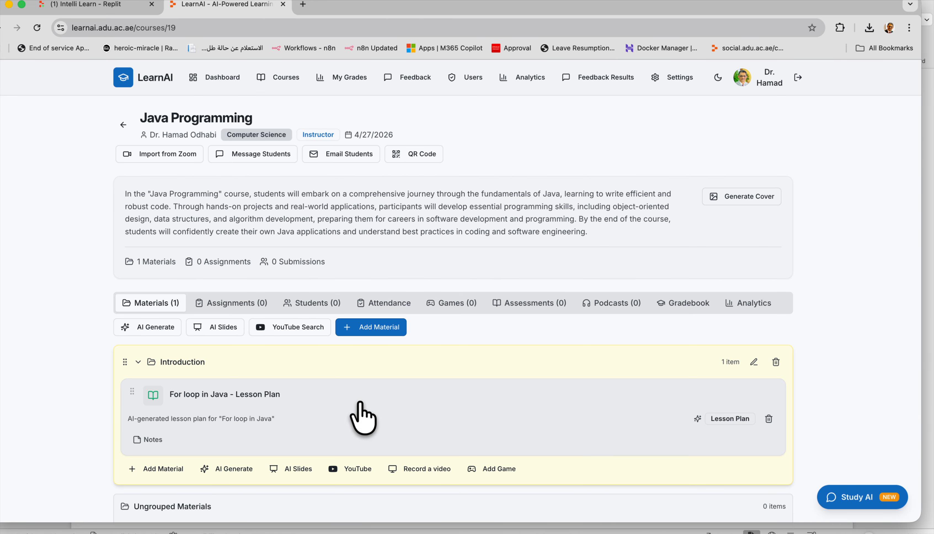
left_click(295, 470)
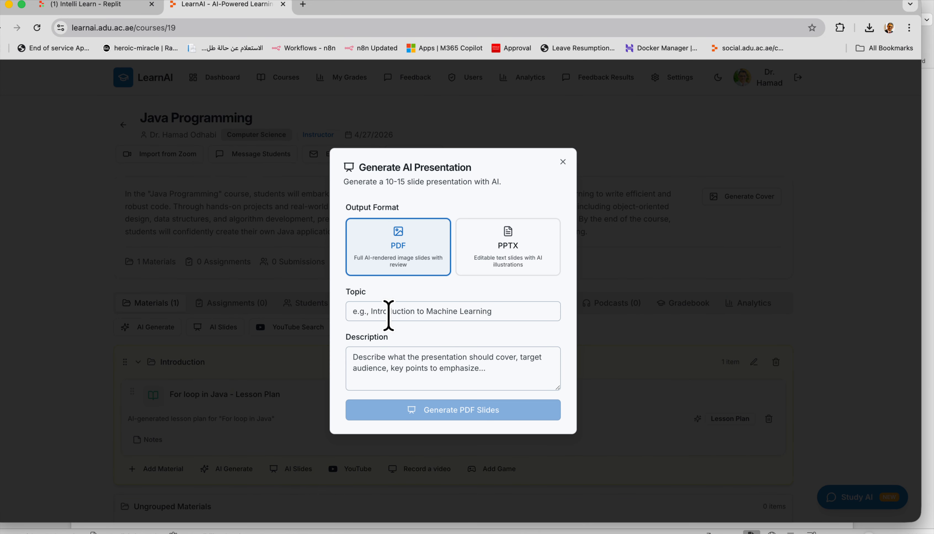
Choose PPTX output, enter the topic 'For loops', and generate the slides.
left_click(494, 244)
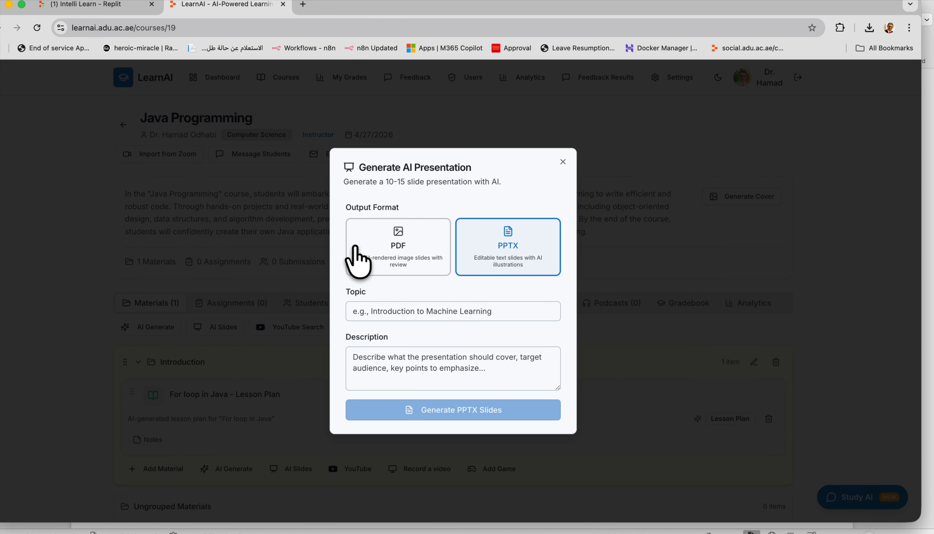
left_click(384, 245)
left_click(492, 259)
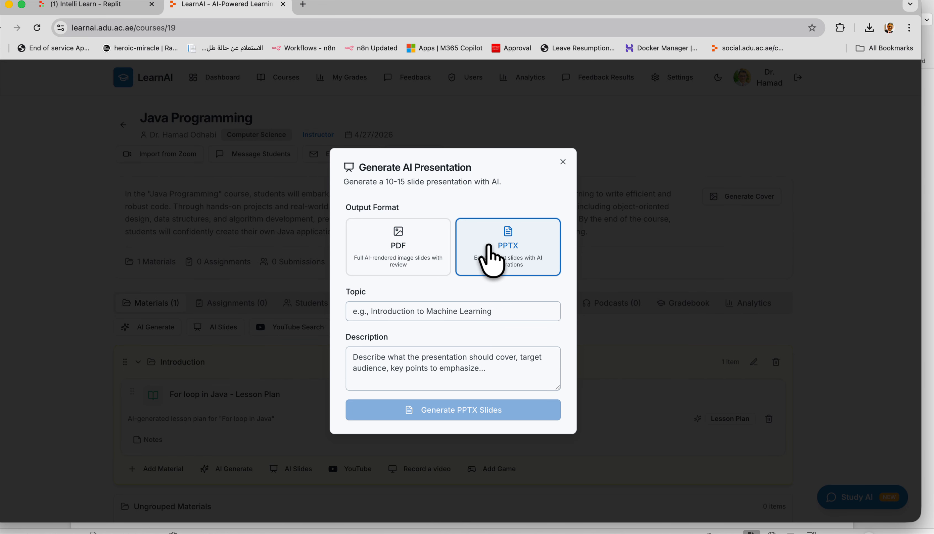
left_click(413, 310)
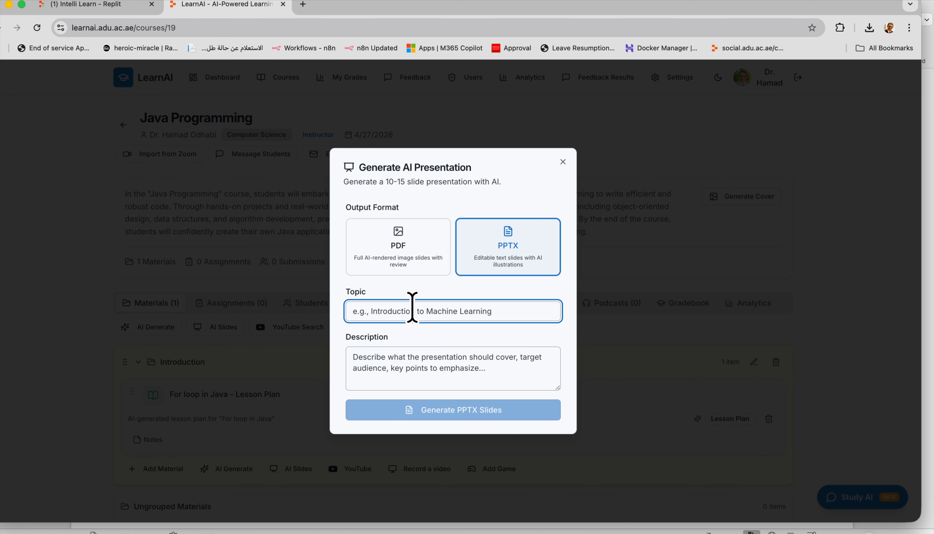
type("For loops")
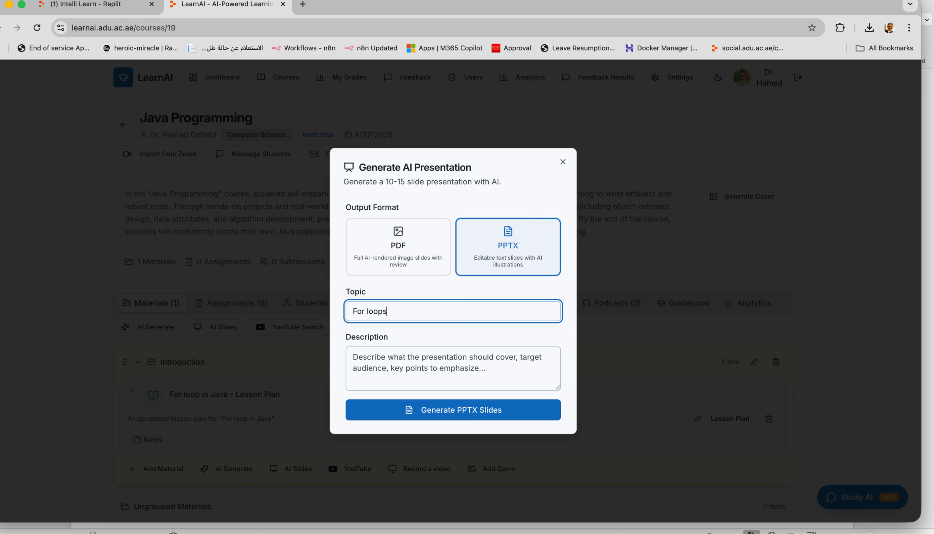
left_click(433, 370)
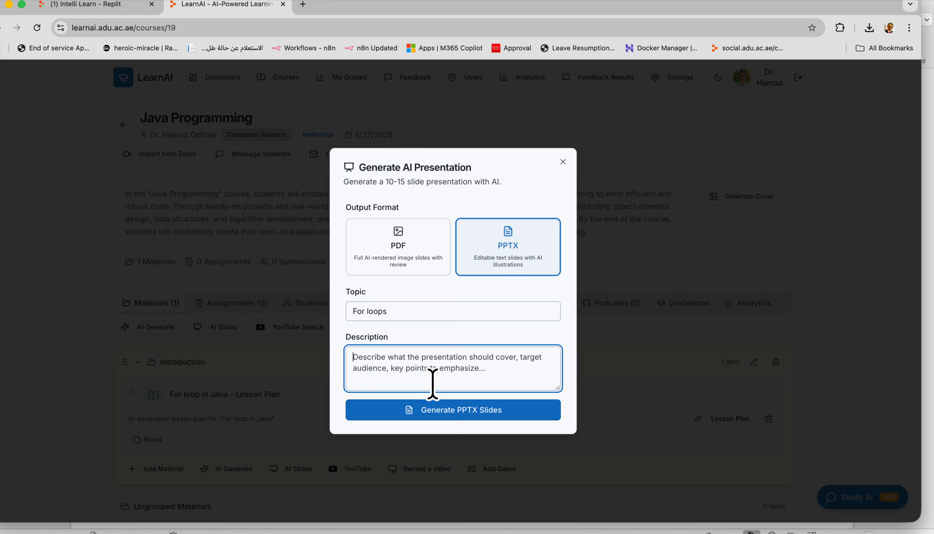
left_click(429, 403)
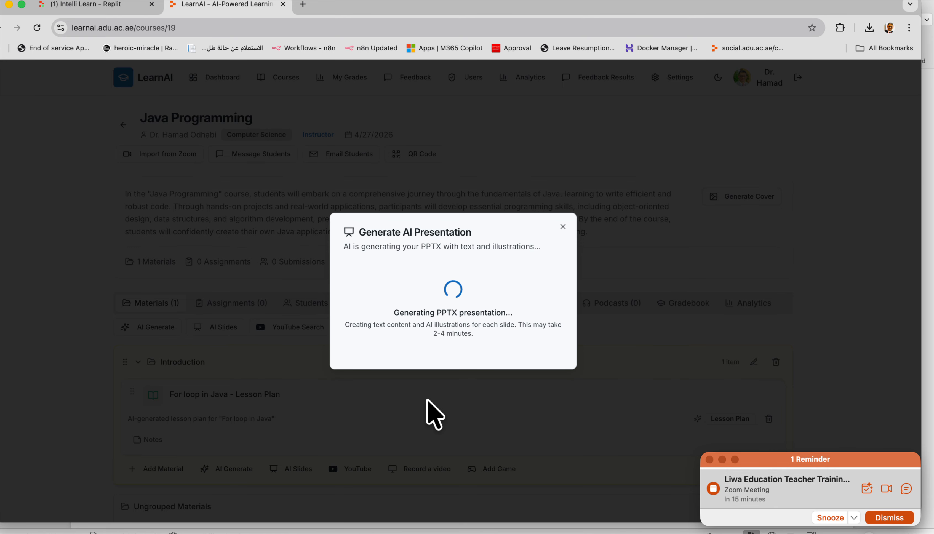
Dismiss the Zoom meeting reminder while the 13-slide presentation finishes generating.
left_click(891, 517)
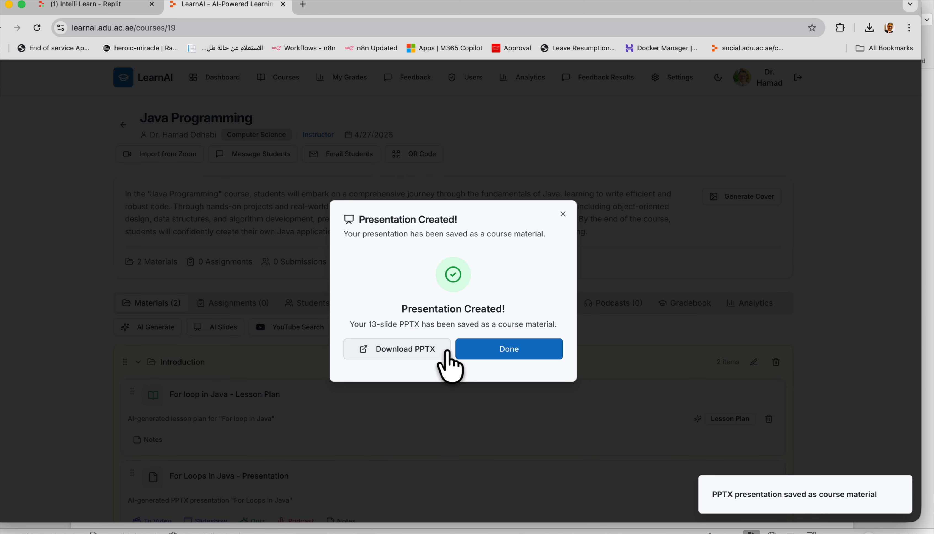
Dismiss the Presentation Created dialog so Introduction lists the For Loops in Java PPTX.
left_click(487, 353)
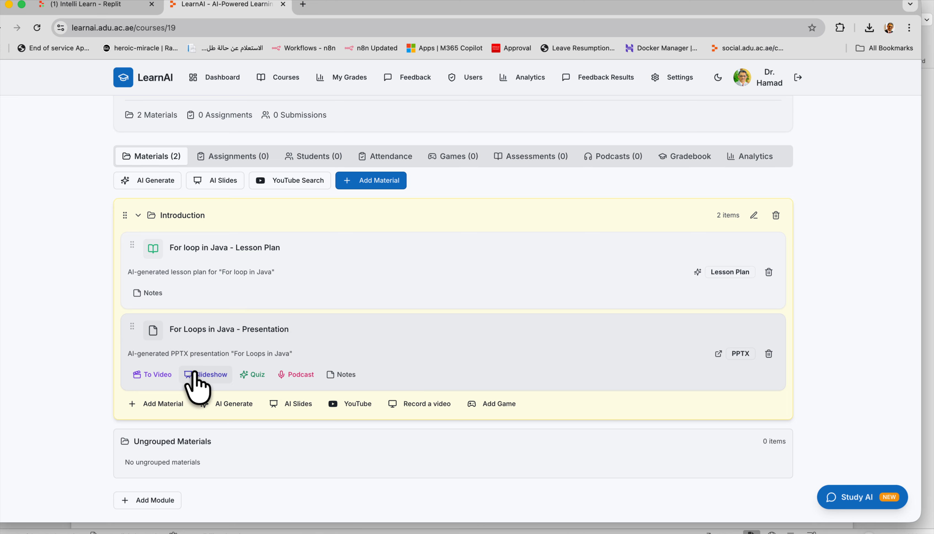
Generate a podcast from the For Loops in Java PPTX with Jenny + Guy voices, ~2 min (quick review).
left_click(290, 375)
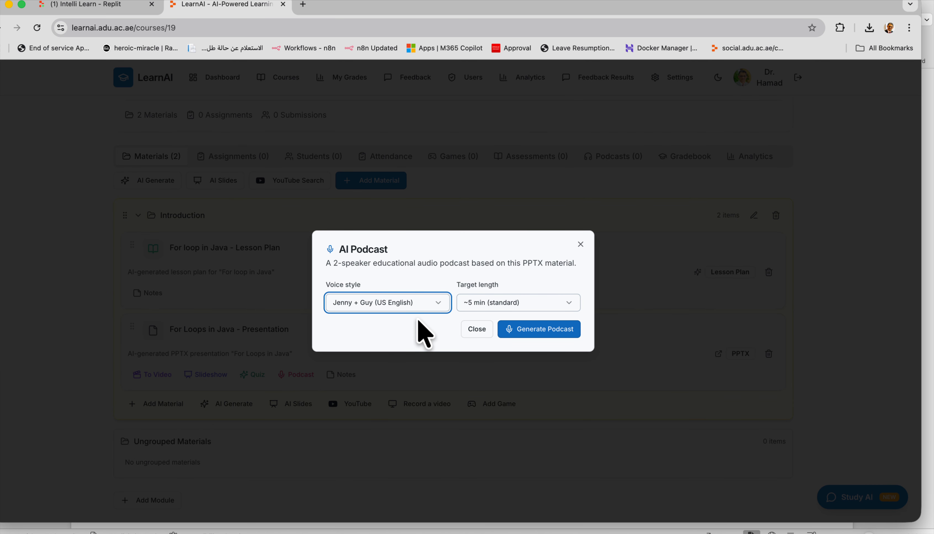
left_click(400, 307)
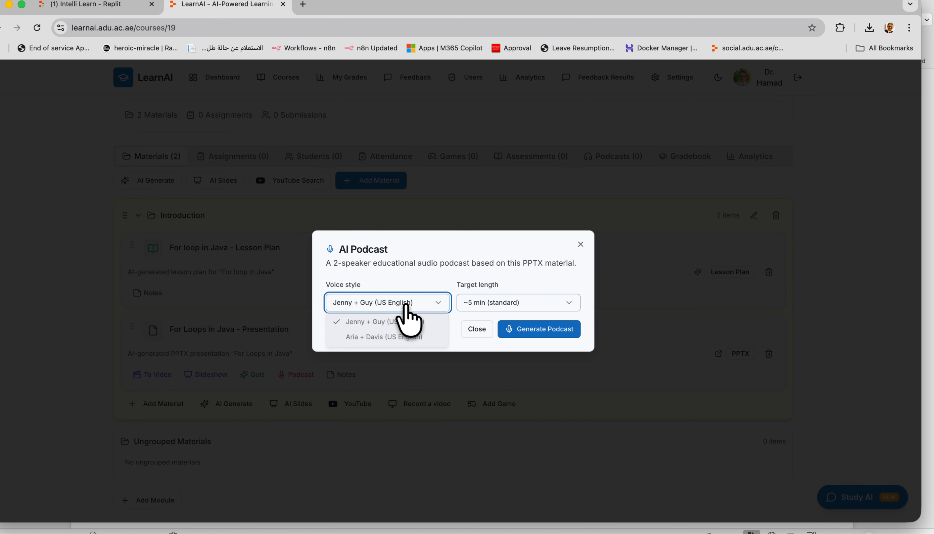
left_click(386, 324)
left_click(389, 308)
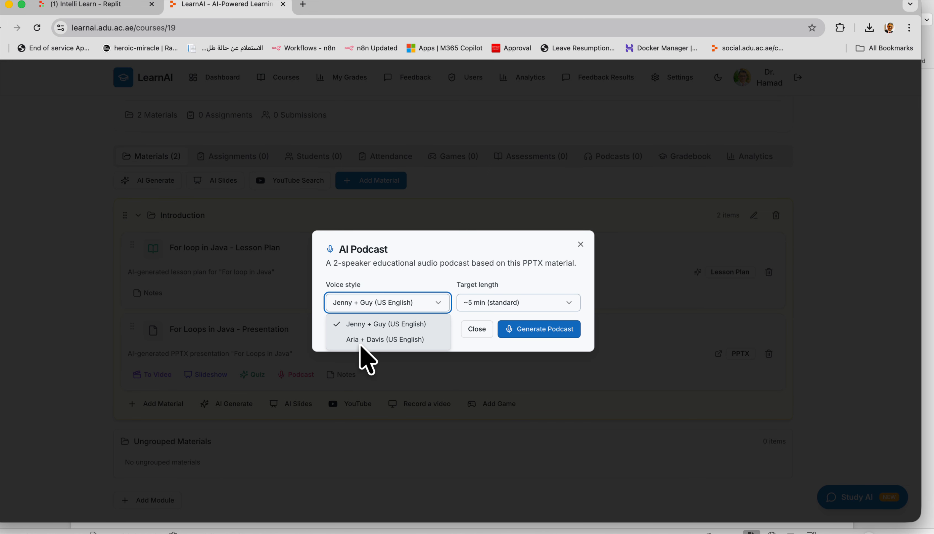
left_click(377, 324)
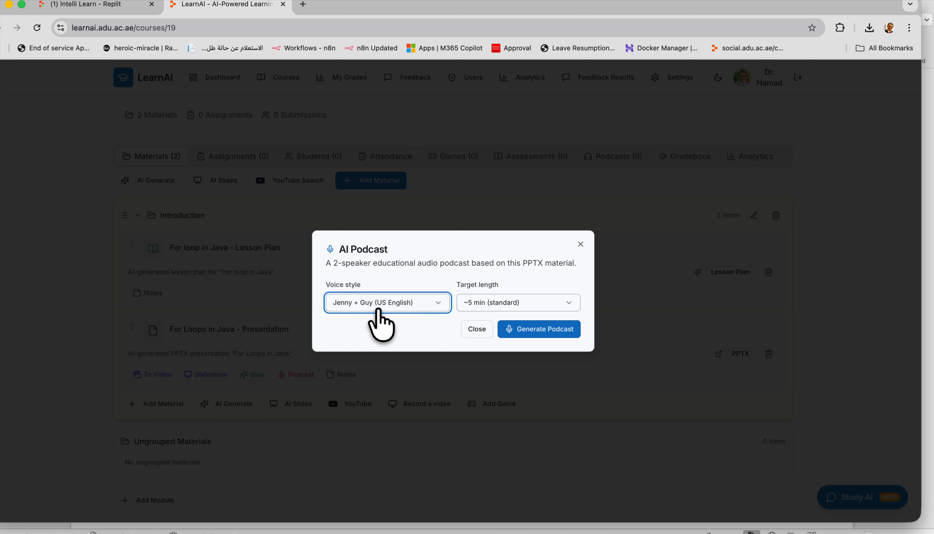
left_click(481, 304)
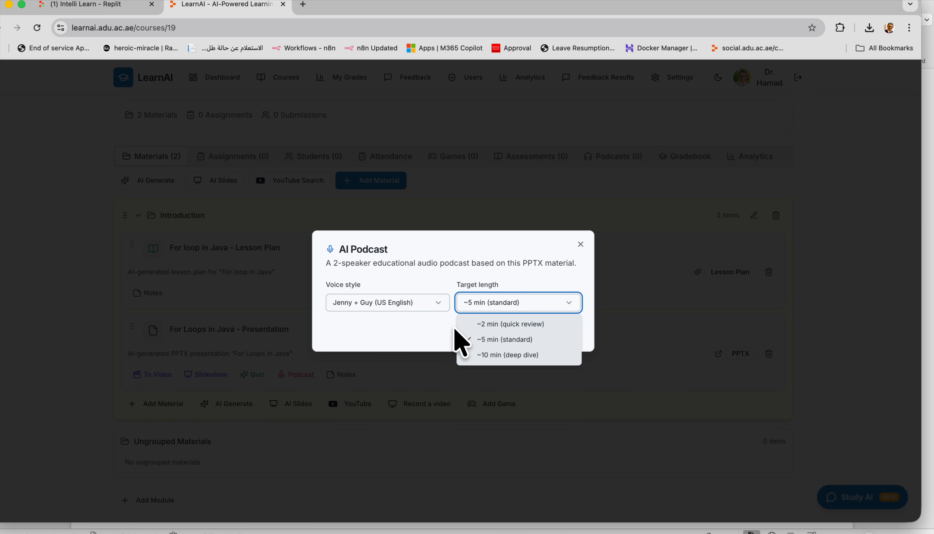
left_click(496, 324)
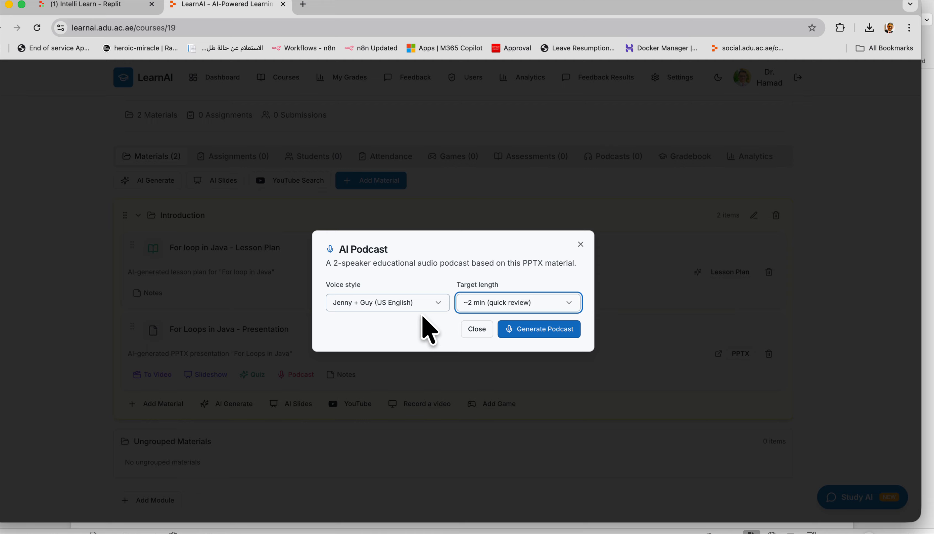
left_click(527, 329)
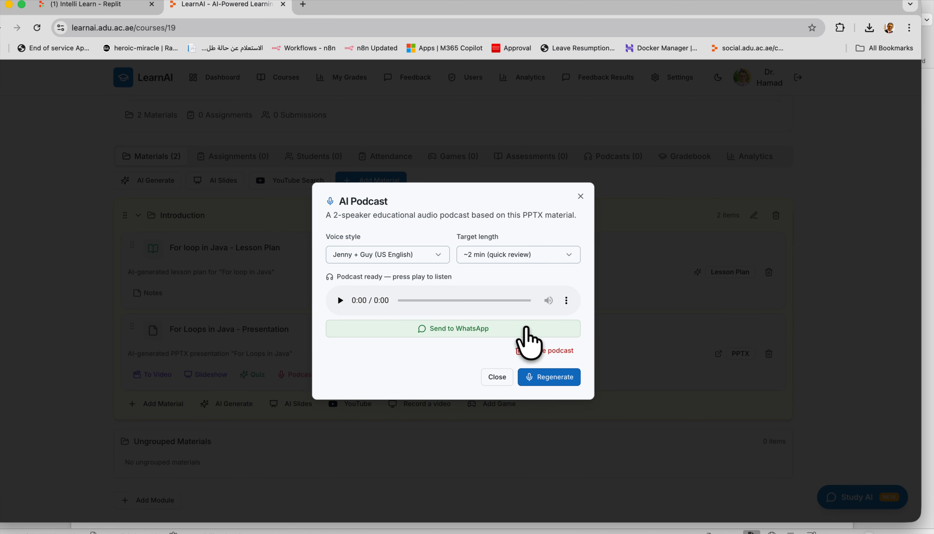
Play and pause the 1:59 podcast, then cancel sending it to WhatsApp.
left_click(340, 300)
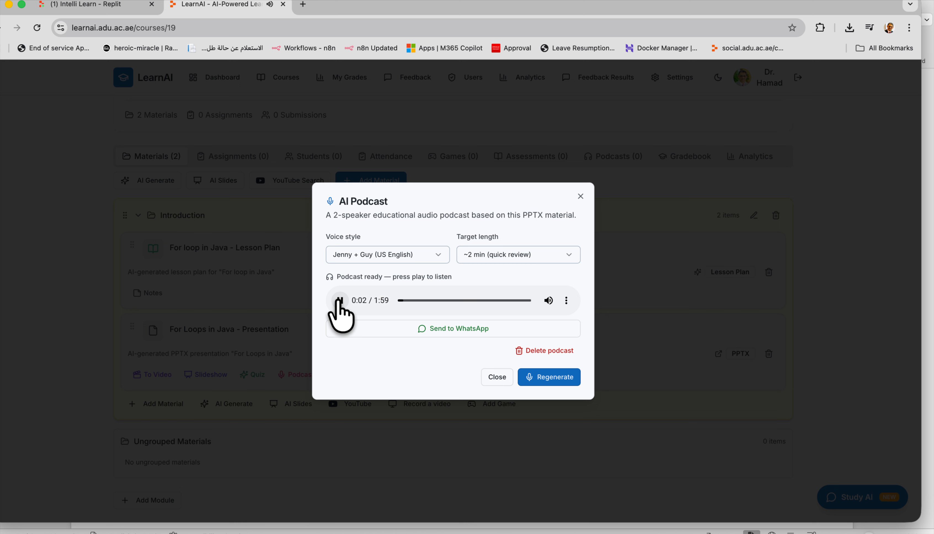
left_click(339, 301)
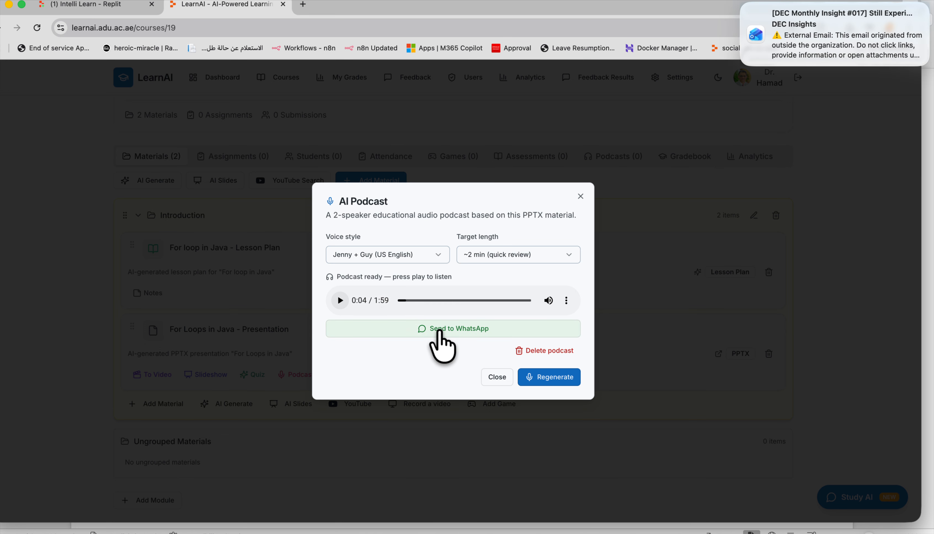
left_click(440, 331)
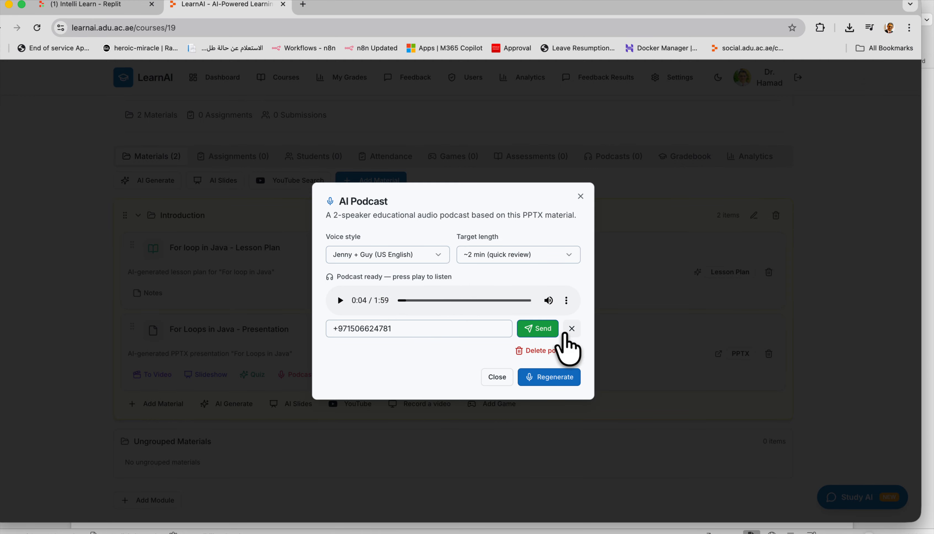
left_click(571, 330)
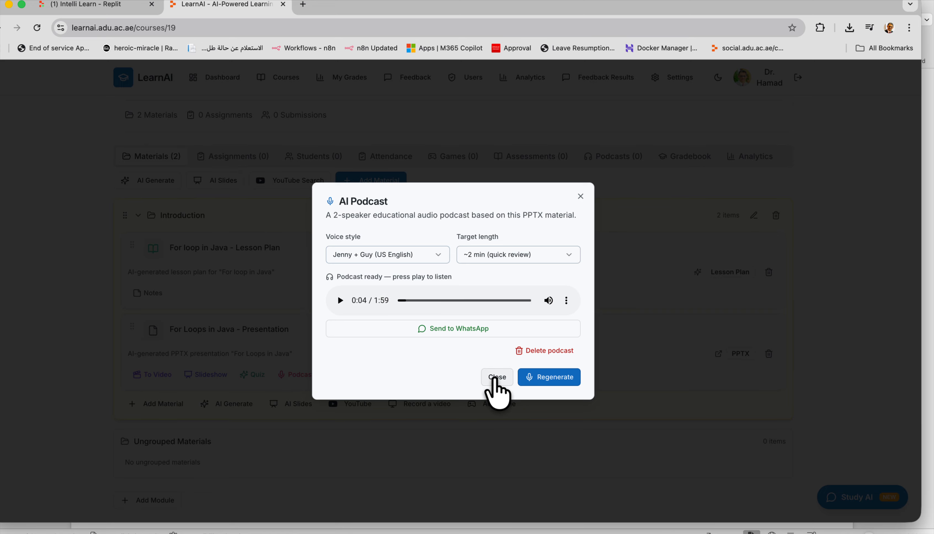
Close the podcast, reopen it to confirm it persisted, and close it again.
left_click(496, 378)
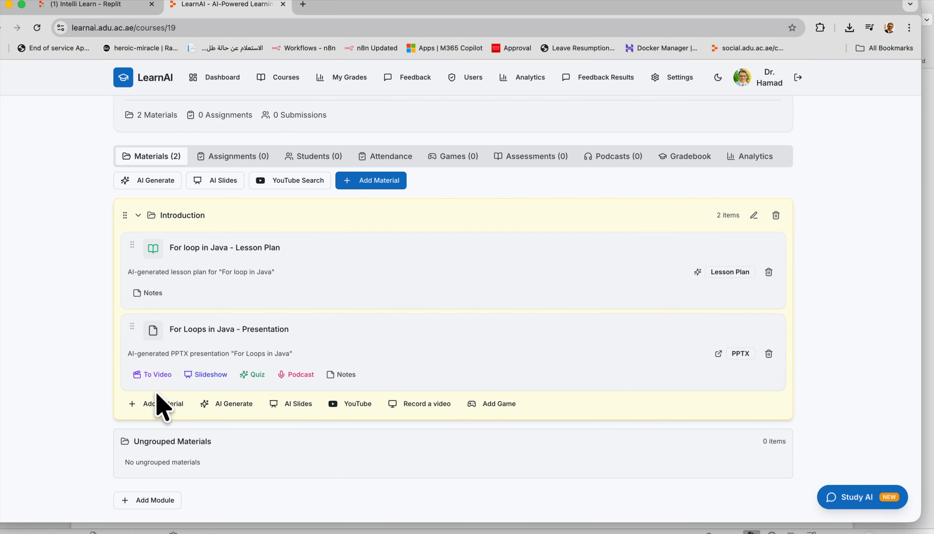
left_click(297, 375)
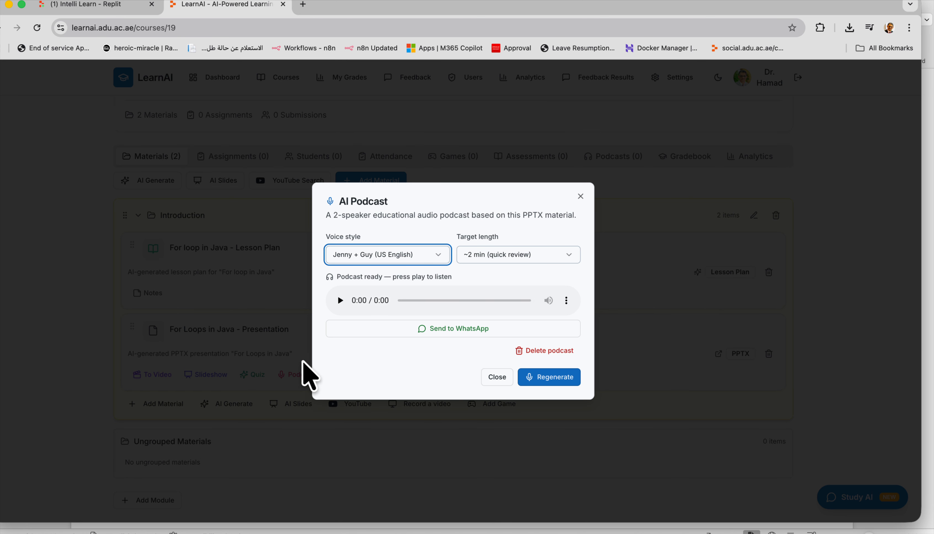
left_click(580, 196)
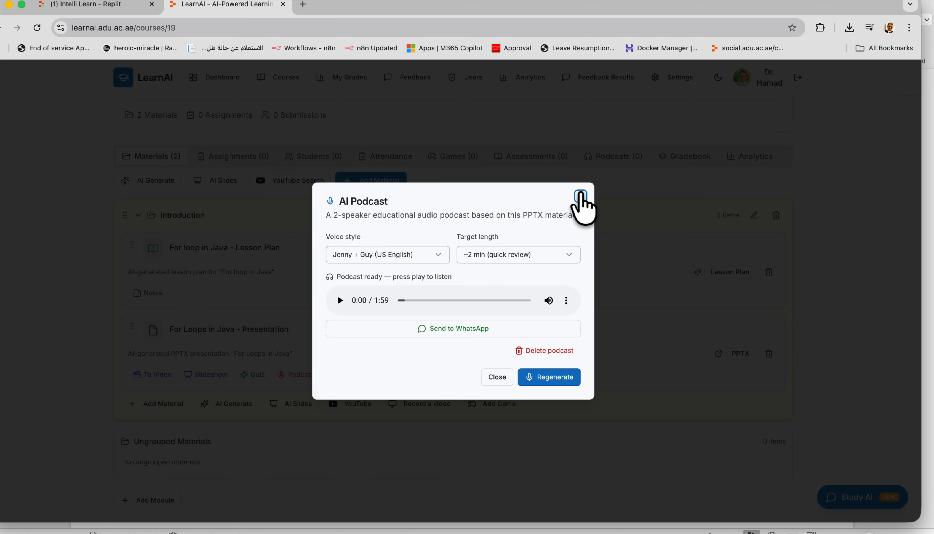